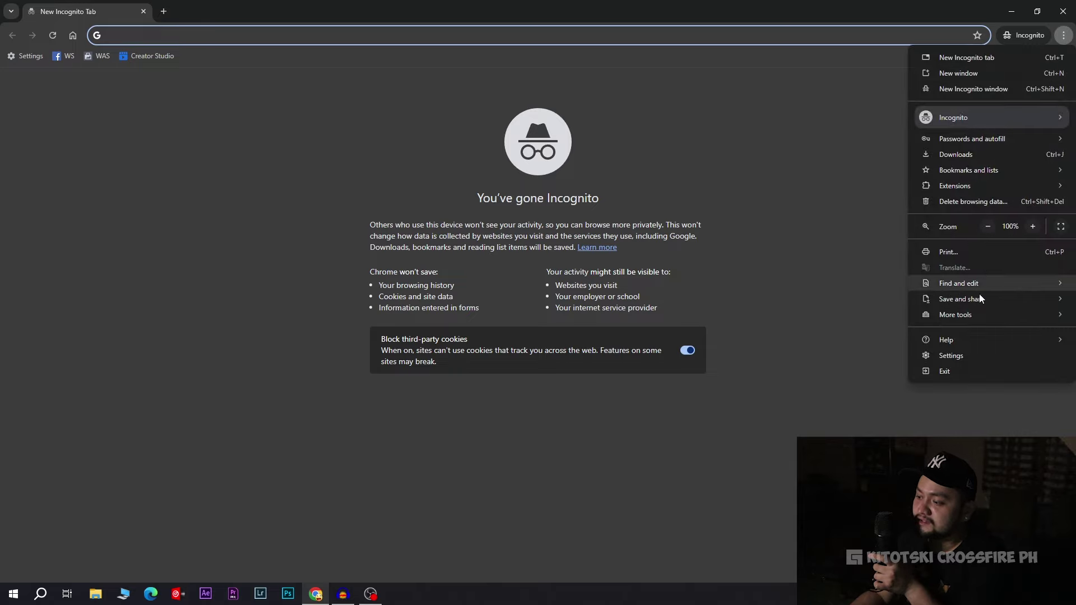
Step: Set the browser's download location to Desktop and have it ask where to save each file before downloading
{"action": "left_click", "coordinate": [956, 358]}
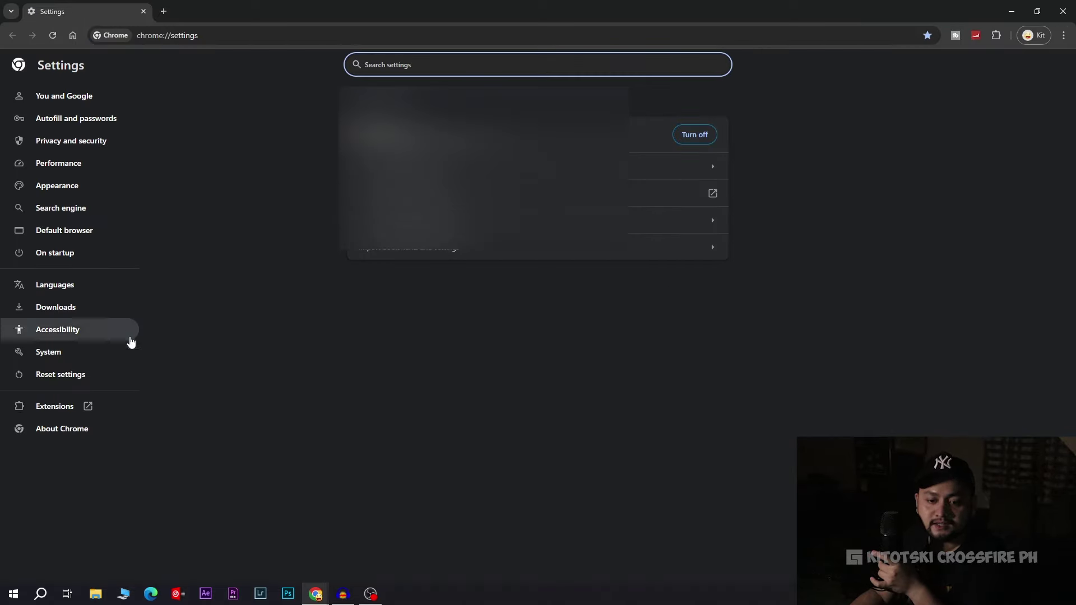
{"action": "left_click", "coordinate": [66, 309]}
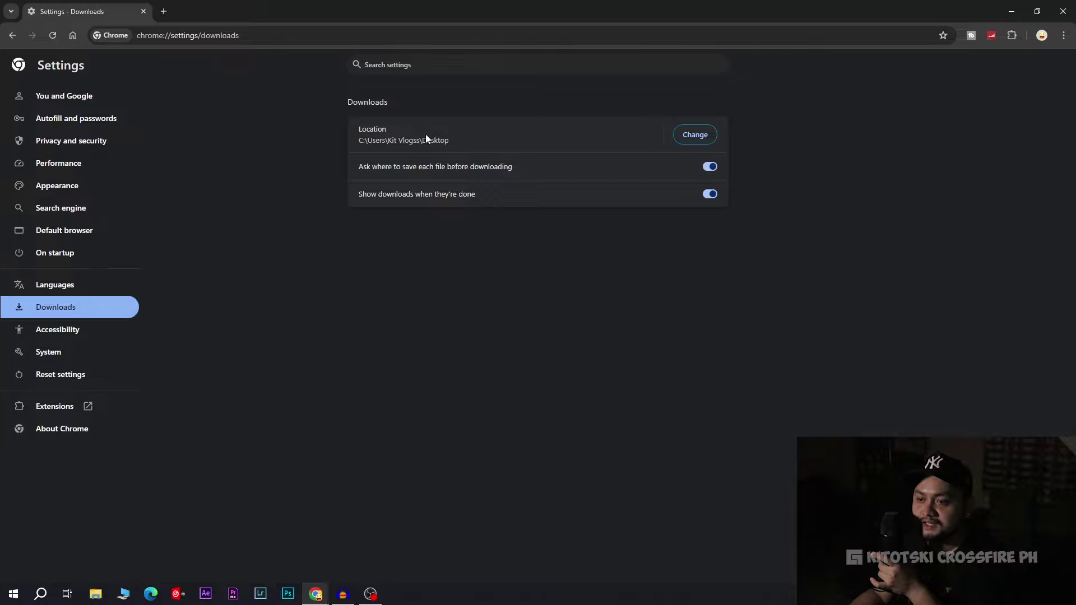
{"action": "left_click", "coordinate": [698, 138]}
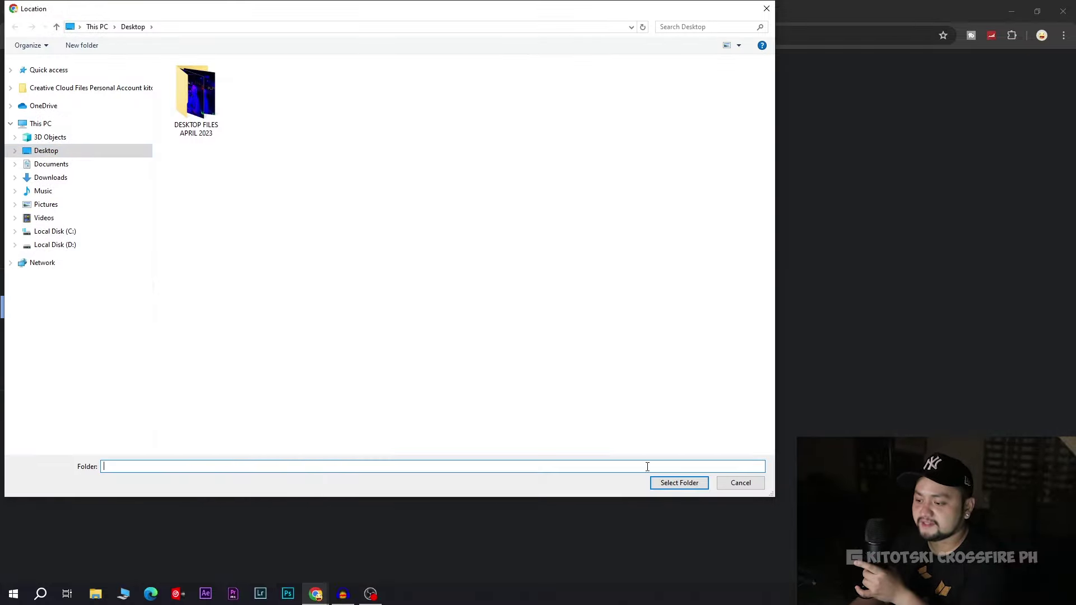
{"action": "left_click", "coordinate": [679, 483]}
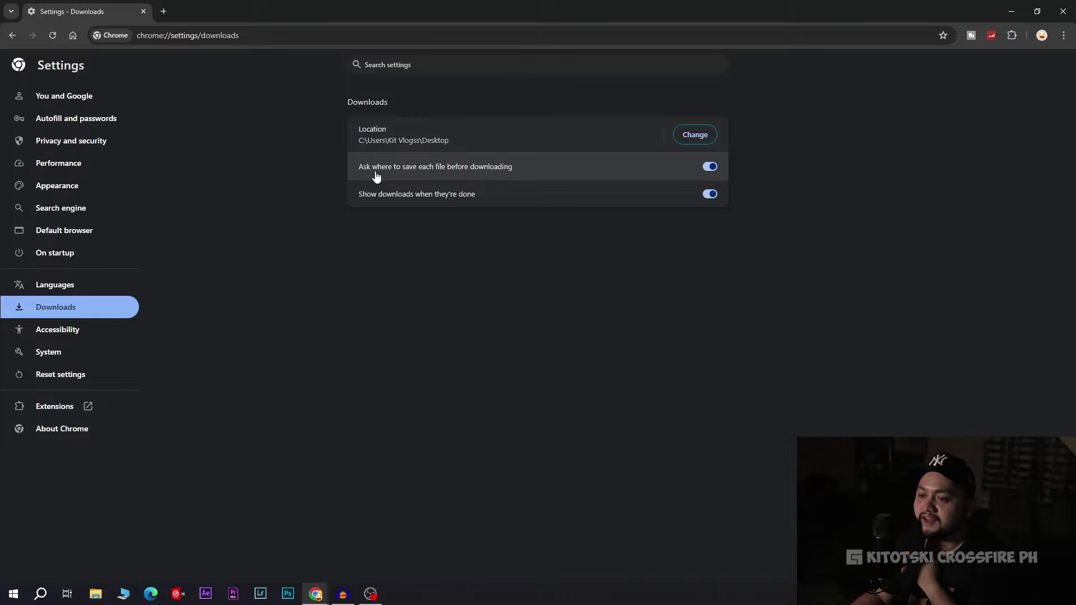
{"action": "left_click", "coordinate": [713, 173]}
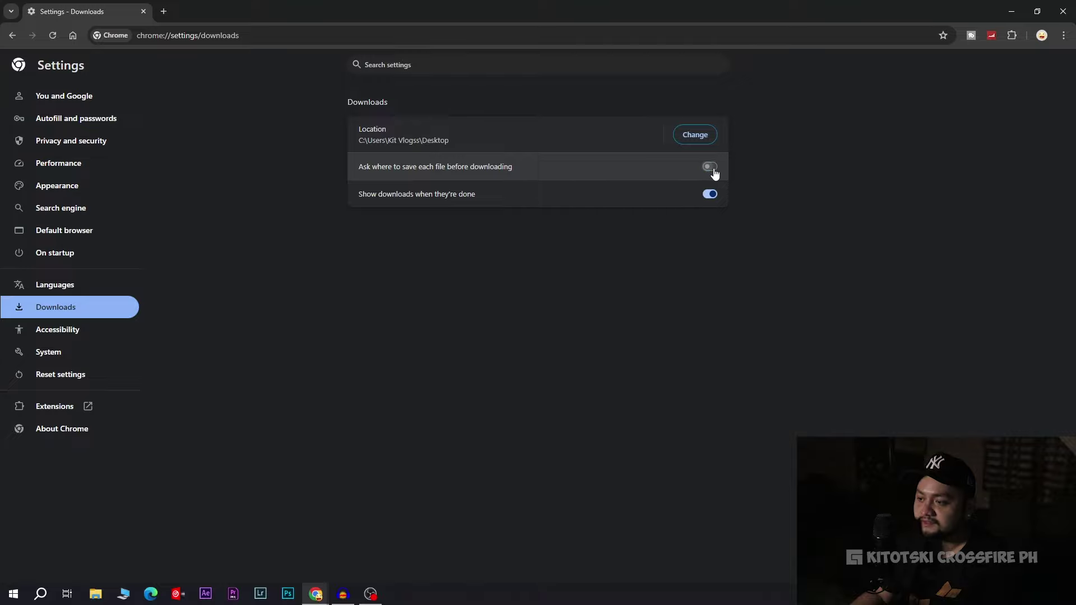
{"action": "left_click", "coordinate": [714, 173]}
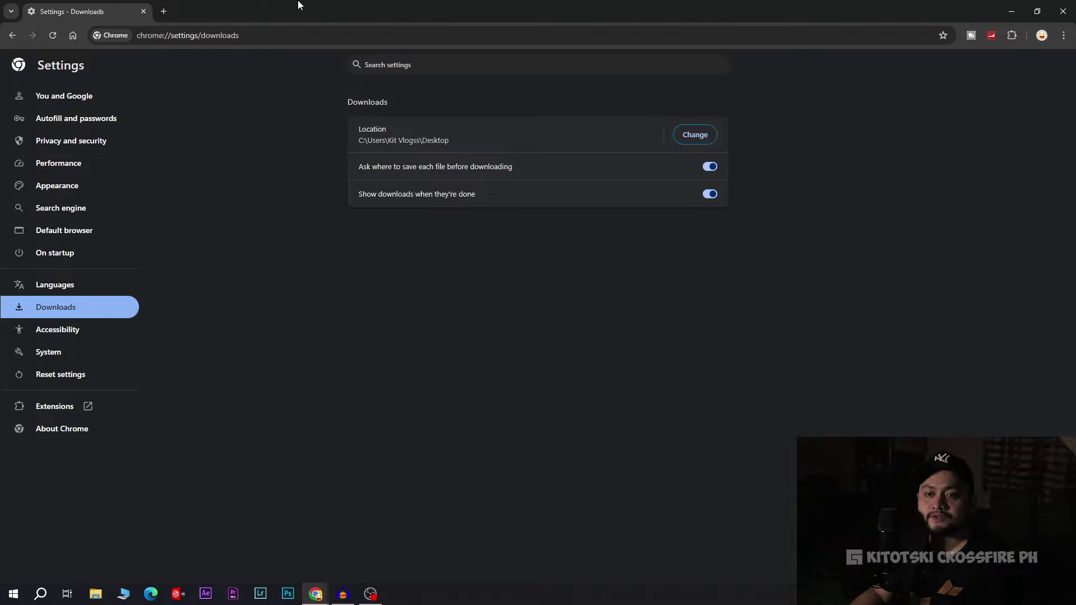
Step: Open cf.gameclub.ph in a new tab and go to the game's download page
{"action": "left_click", "coordinate": [163, 12]}
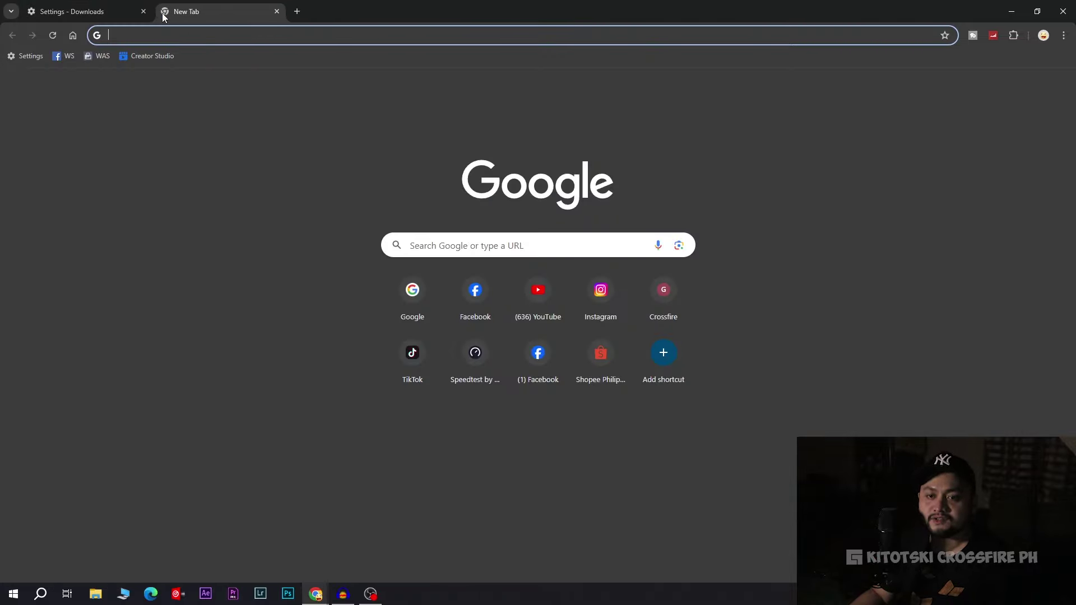
{"action": "type", "text": "cf.gameclub.ph"}
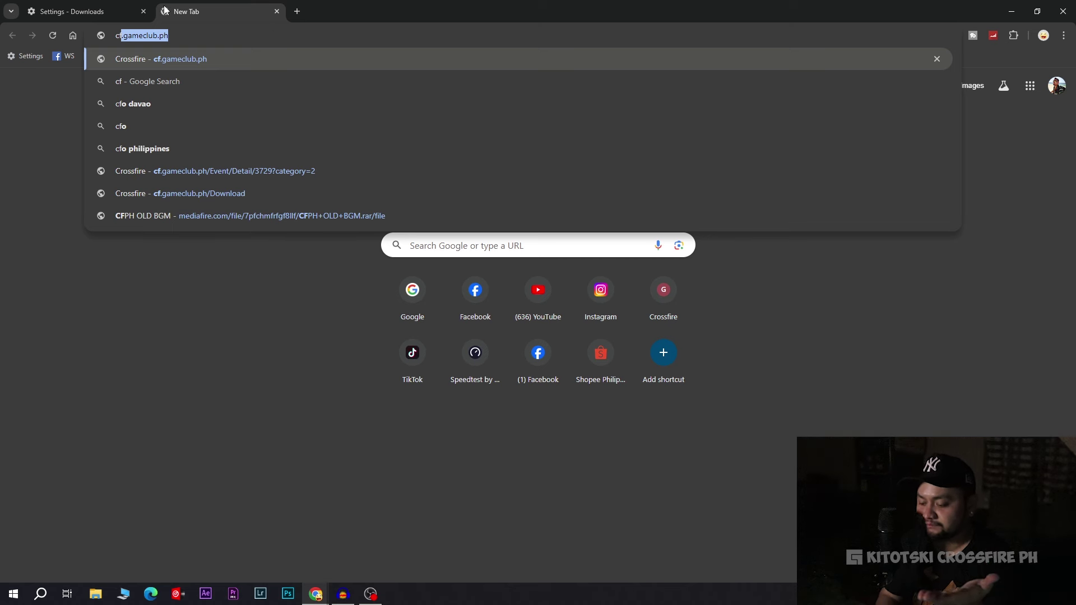
{"action": "key", "text": "Return"}
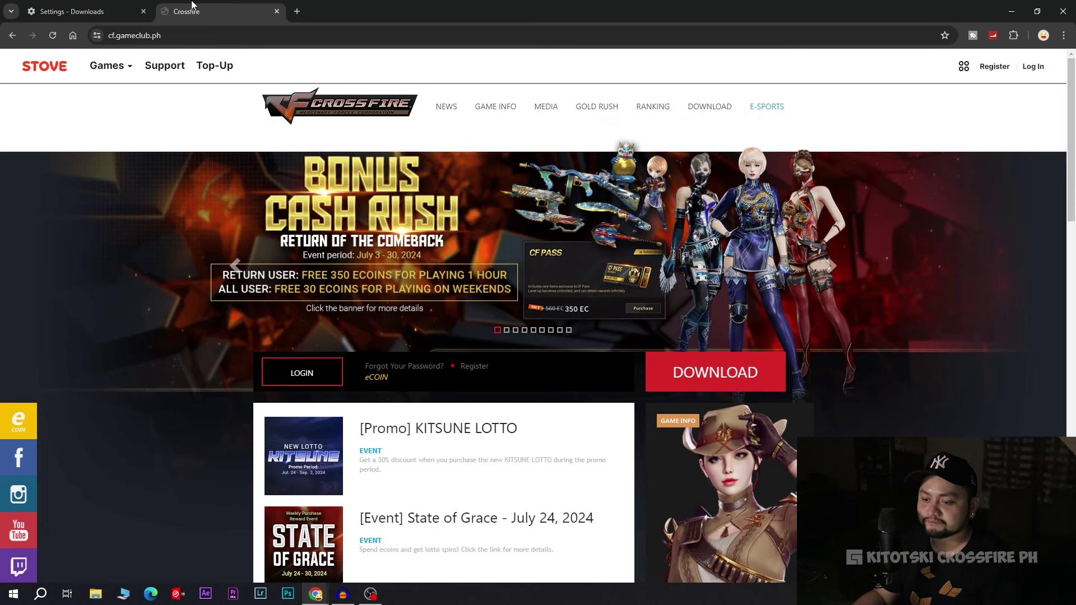
{"action": "scroll", "coordinate": [865, 347], "scroll_direction": "down", "scroll_amount": 3}
{"action": "scroll", "coordinate": [864, 347], "scroll_direction": "up", "scroll_amount": 3}
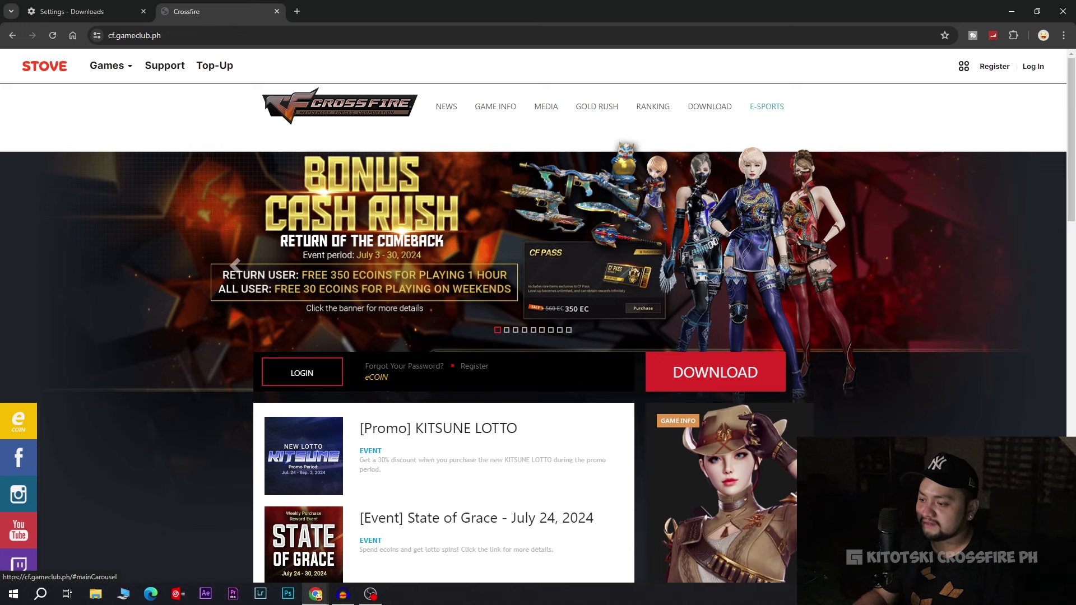
{"action": "left_click", "coordinate": [708, 379]}
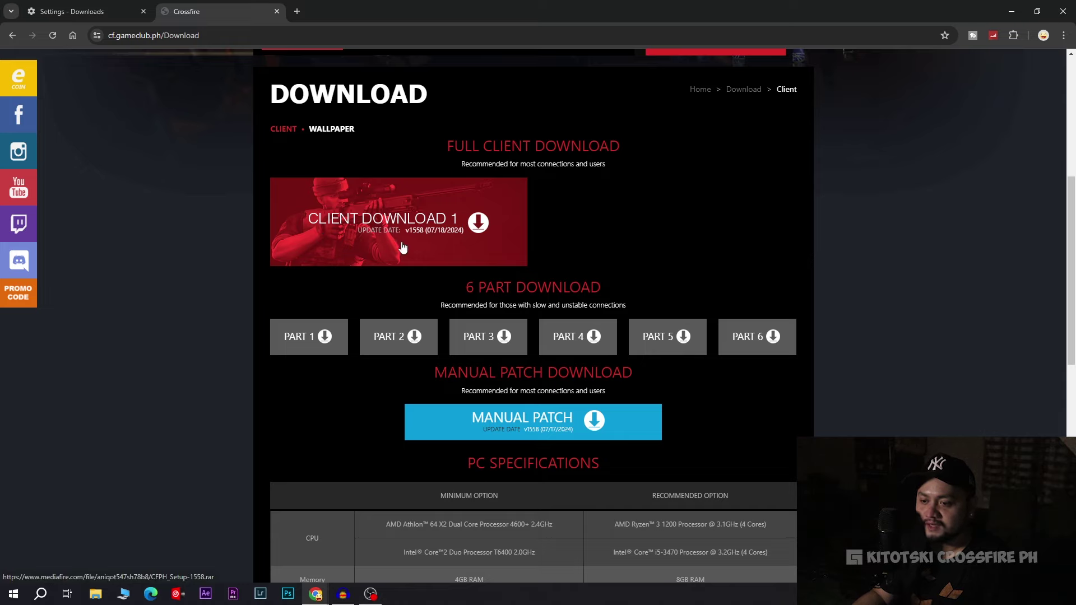
Step: Download the full client through Client Download 1, save CFPH_Setup-1558 to the Desktop as a WinRAR archive, and open the full download history
{"action": "left_click", "coordinate": [370, 240]}
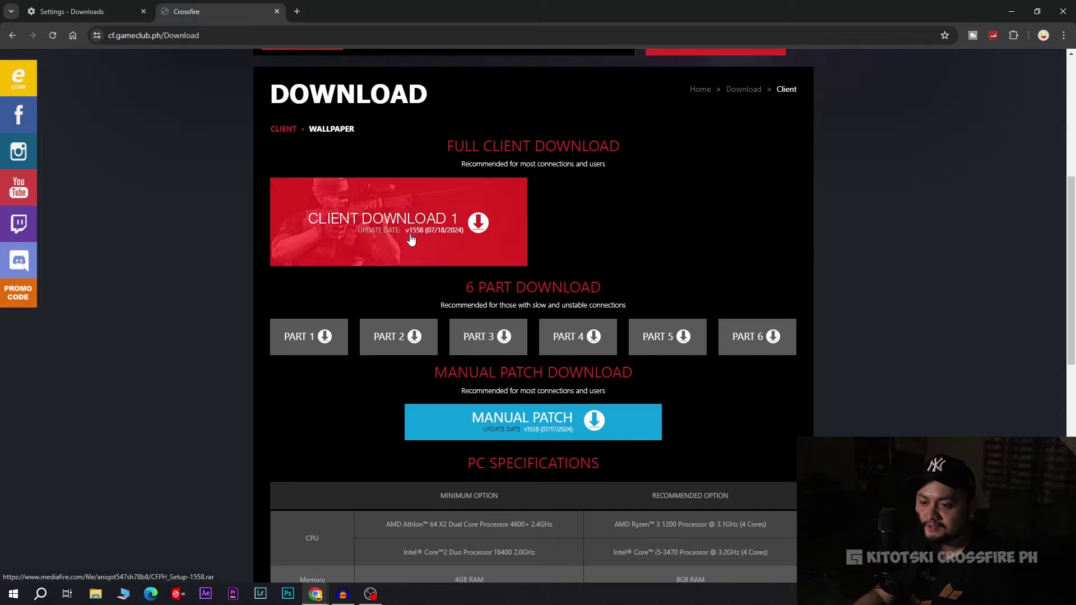
{"action": "left_click", "coordinate": [447, 239]}
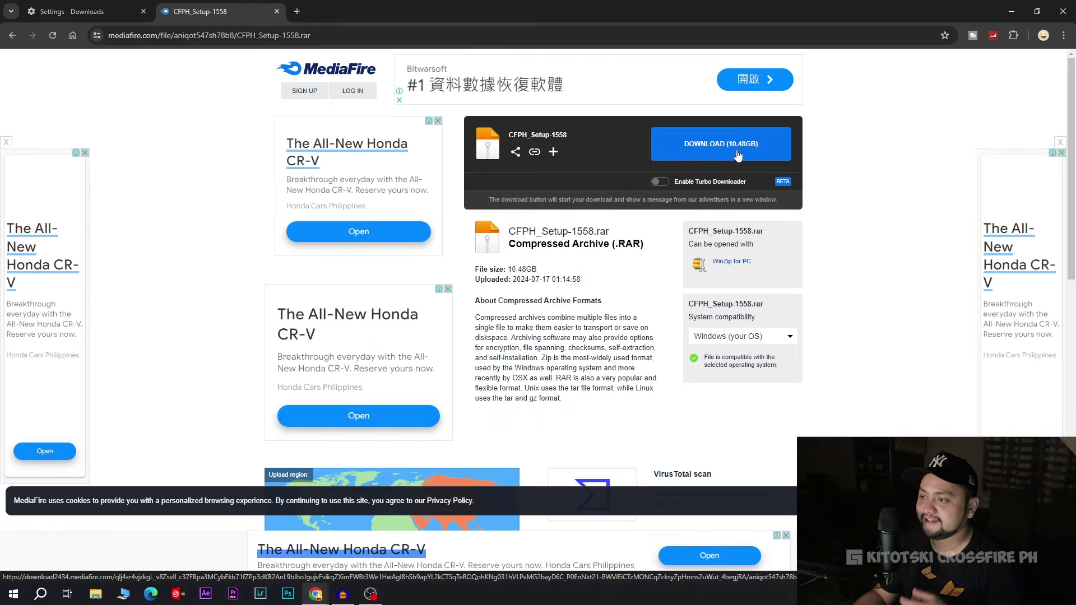
{"action": "left_click", "coordinate": [704, 152]}
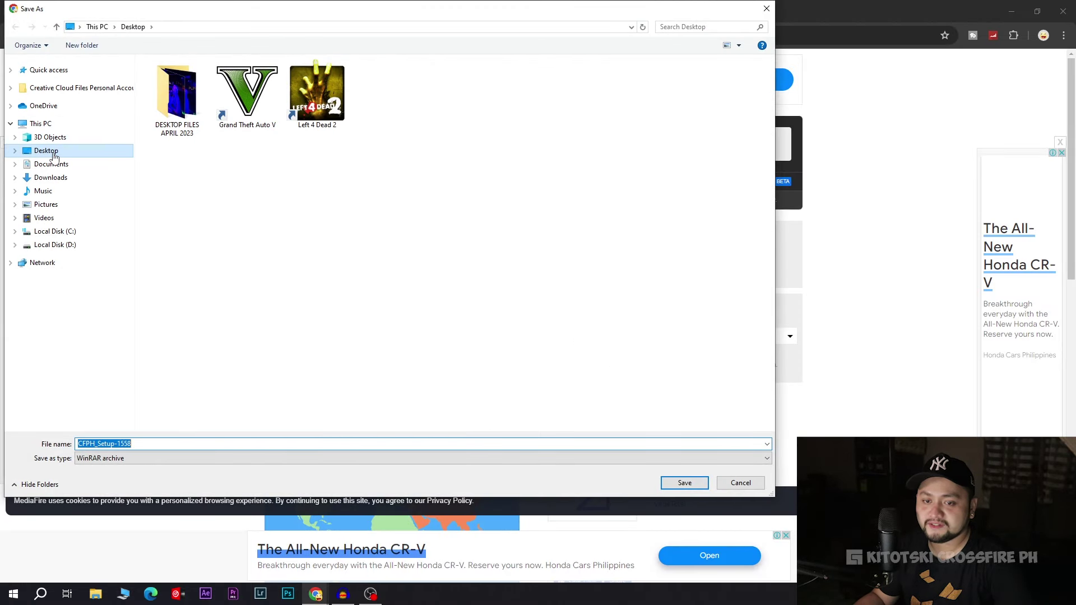
{"action": "left_click", "coordinate": [110, 443]}
{"action": "left_click", "coordinate": [155, 444]}
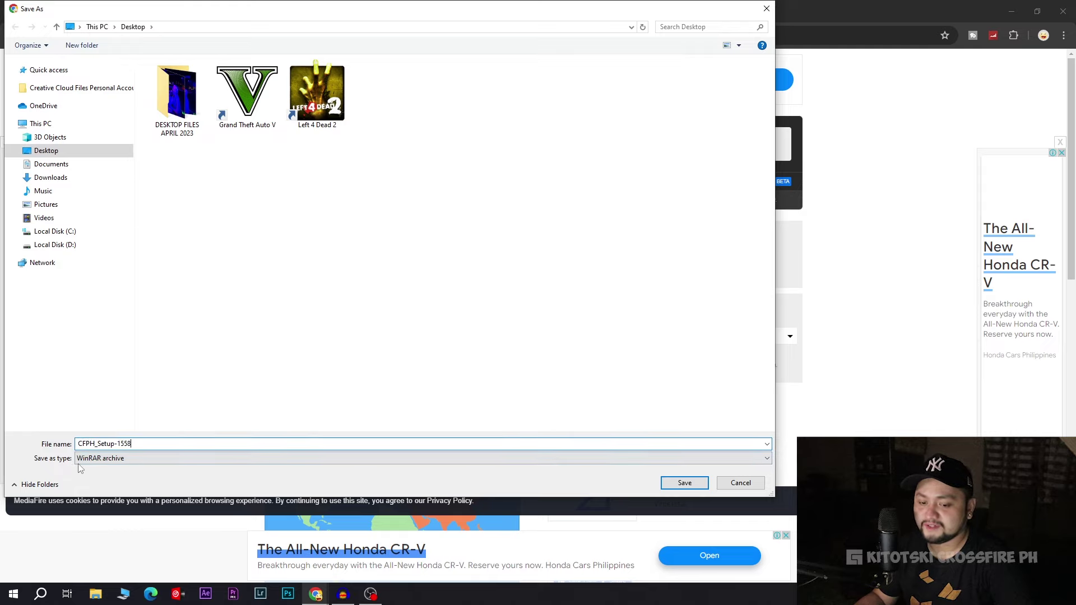
{"action": "left_click", "coordinate": [685, 484]}
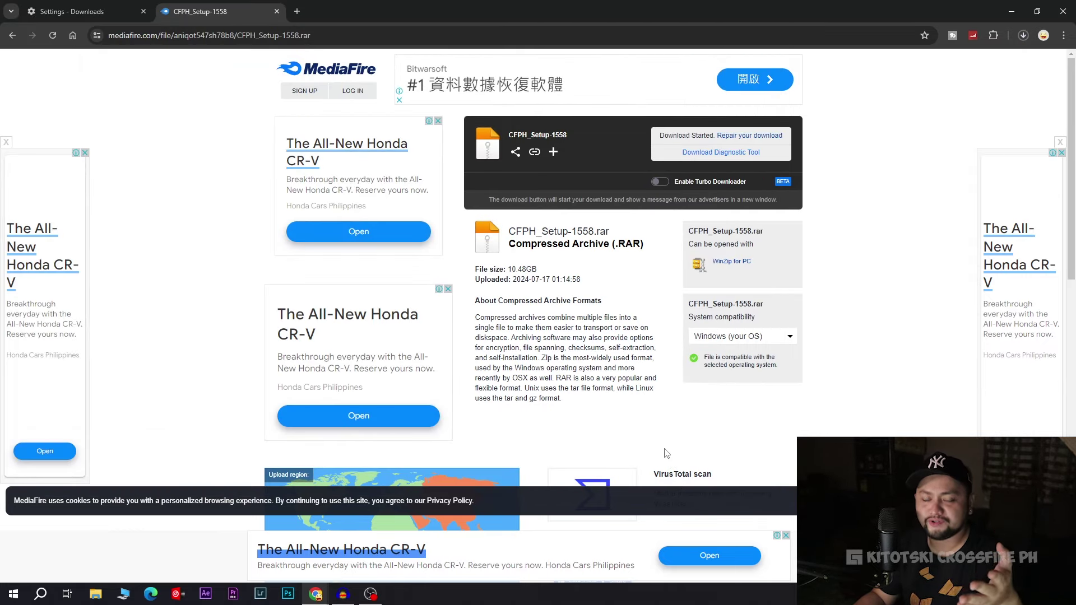
{"action": "left_click", "coordinate": [1023, 36]}
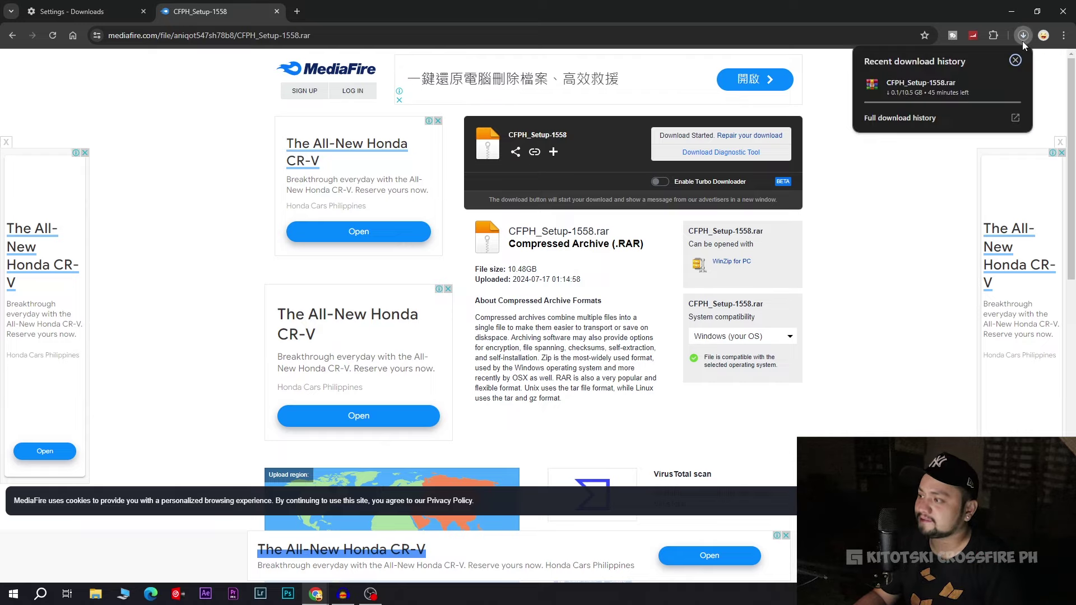
{"action": "left_click", "coordinate": [902, 119]}
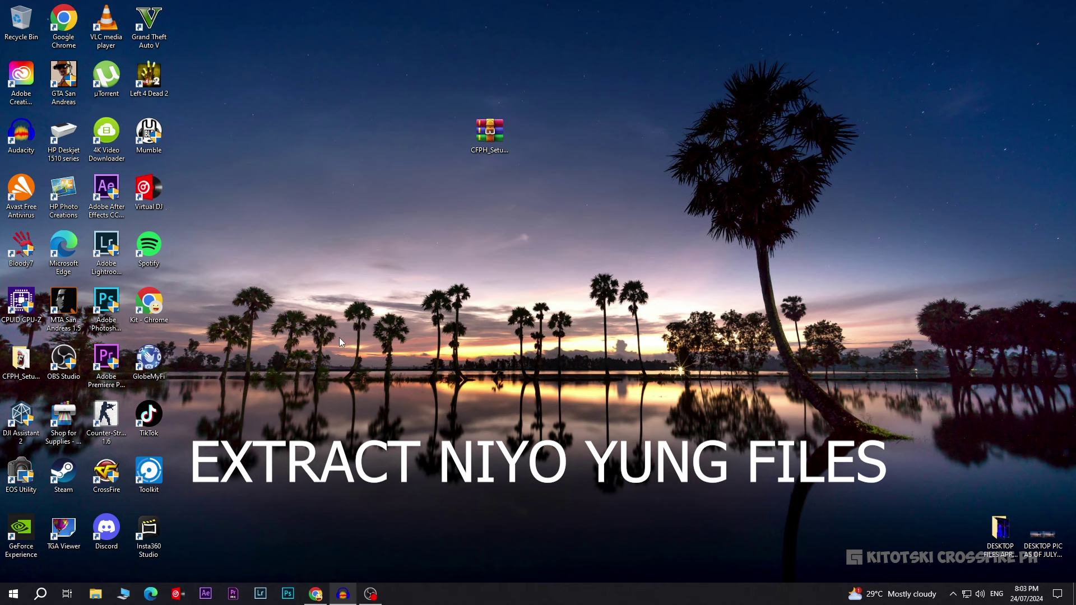
Step: Move the extracted CFPH_Setup-1558 folder beside its archive on the desktop and open it
{"action": "left_click_drag", "start_coordinate": [19, 359], "coordinate": [531, 137]}
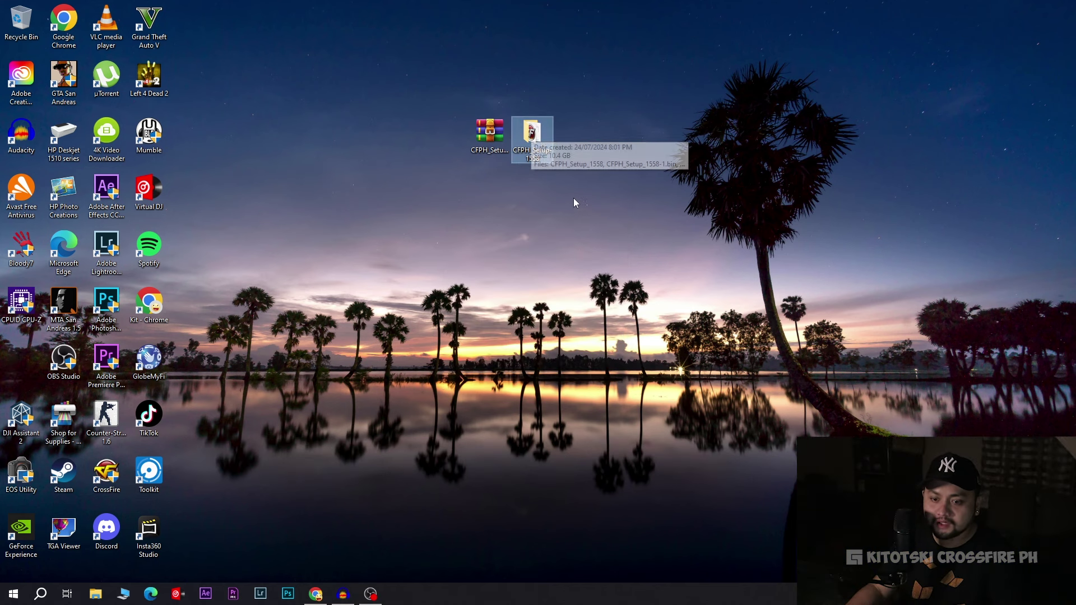
{"action": "double_click", "coordinate": [531, 137]}
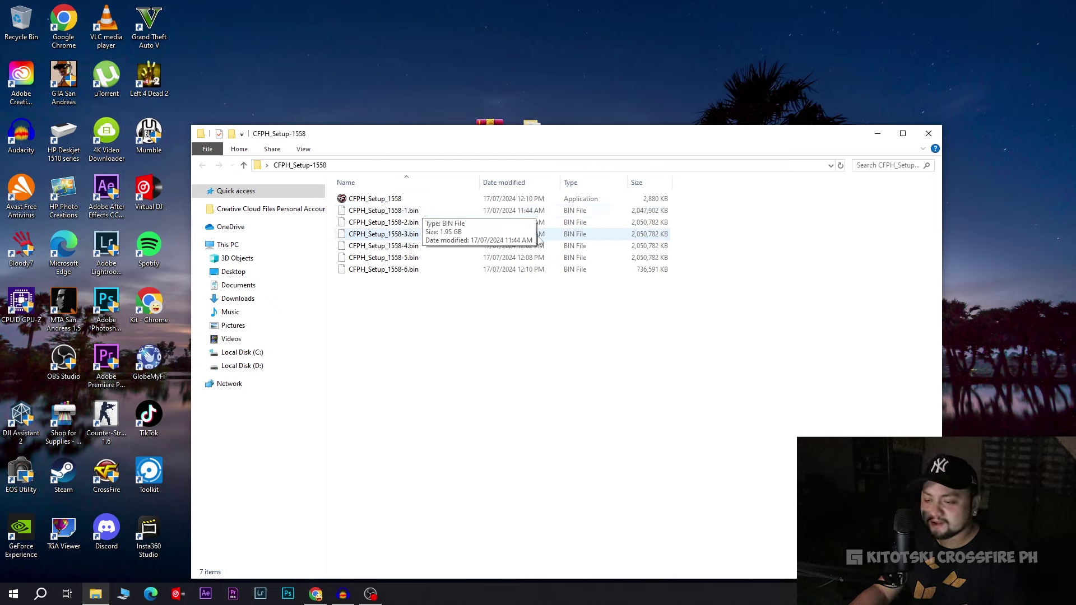
Step: Run the CFPH_Setup_1558 application as administrator
{"action": "right_click", "coordinate": [411, 200]}
{"action": "right_click", "coordinate": [397, 200]}
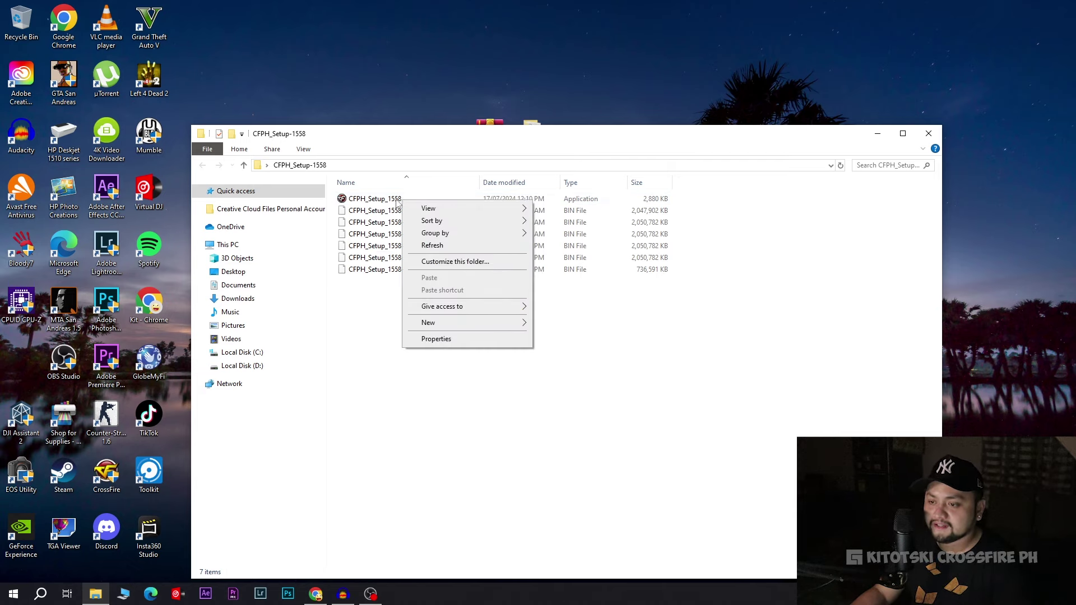
{"action": "left_click", "coordinate": [396, 200]}
{"action": "right_click", "coordinate": [397, 200]}
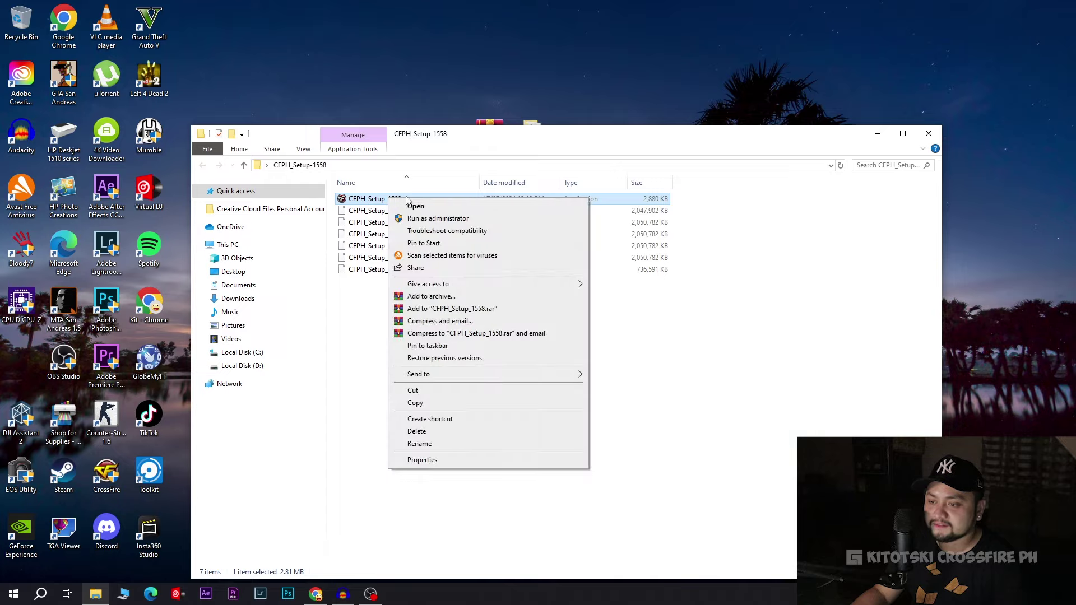
{"action": "left_click", "coordinate": [439, 219]}
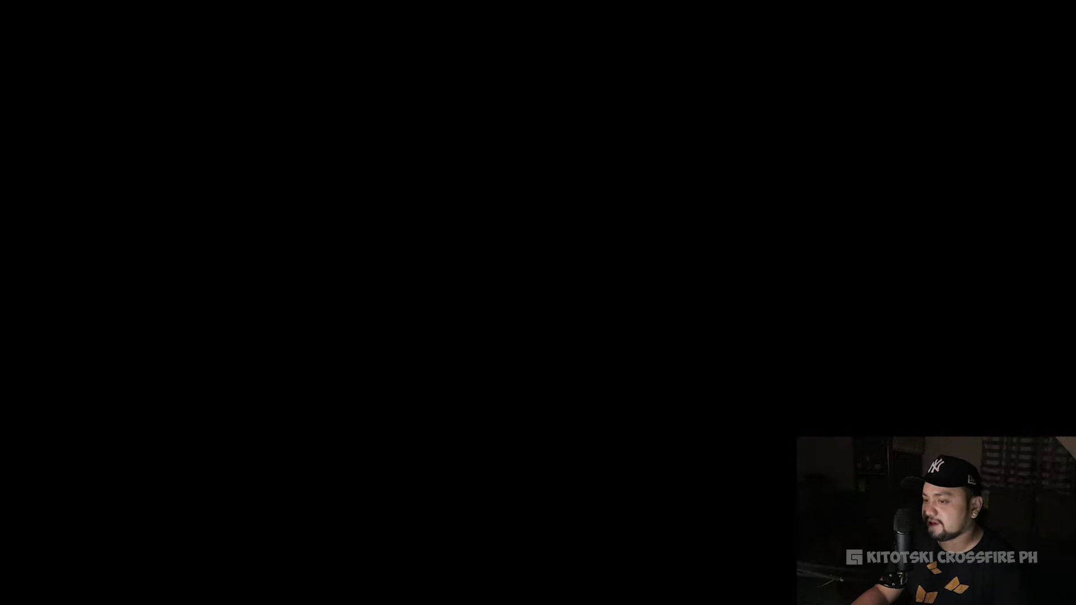
{"action": "left_click", "coordinate": [512, 375]}
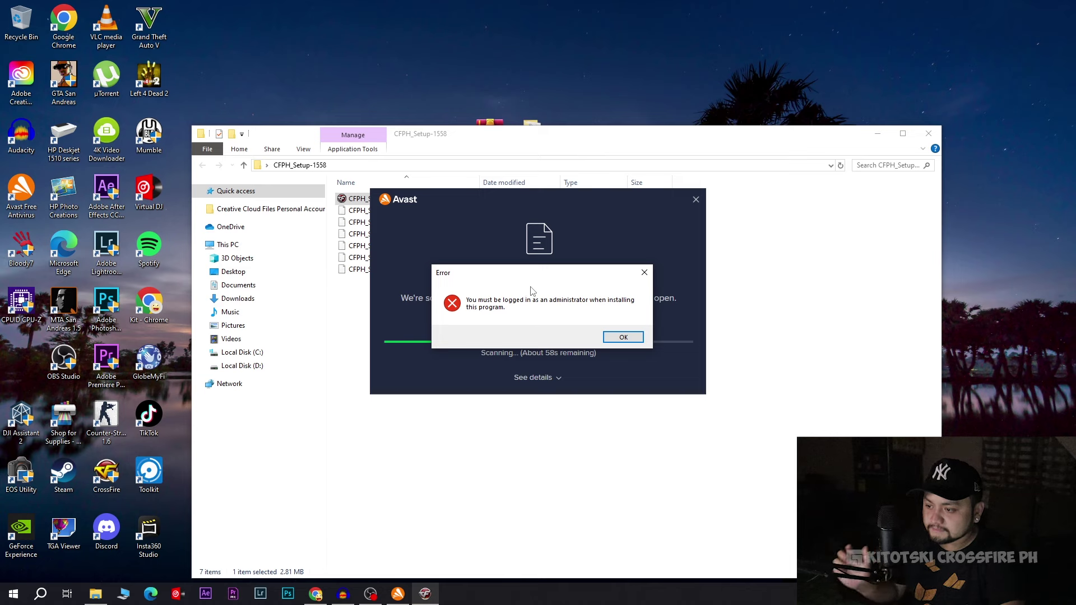
Step: Dismiss the setup's error message, then expand the Avast scan details and close the scan window
{"action": "left_click", "coordinate": [623, 338]}
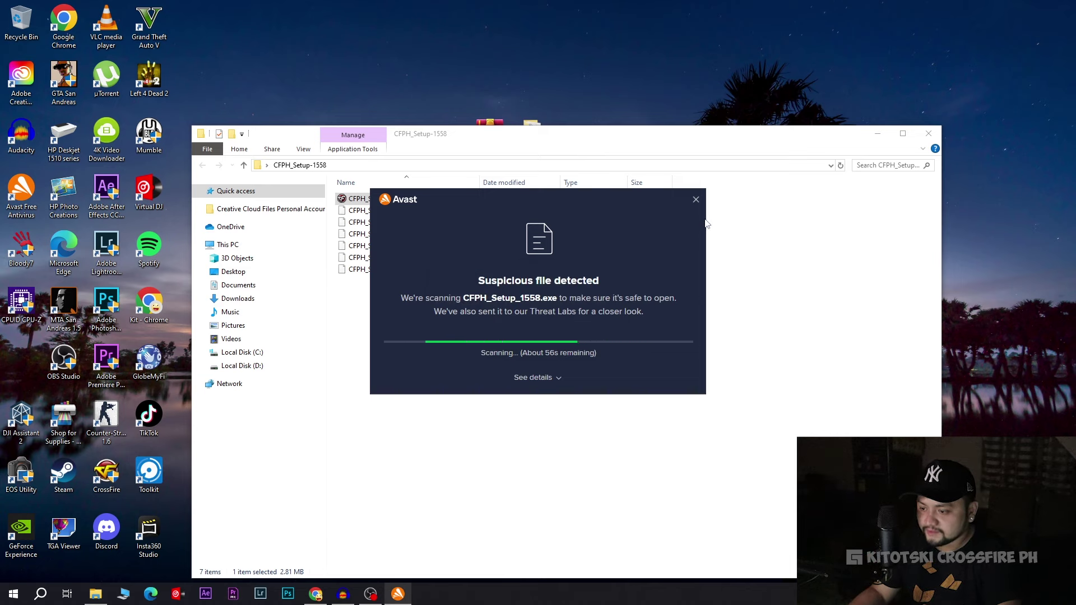
{"action": "left_click", "coordinate": [560, 379]}
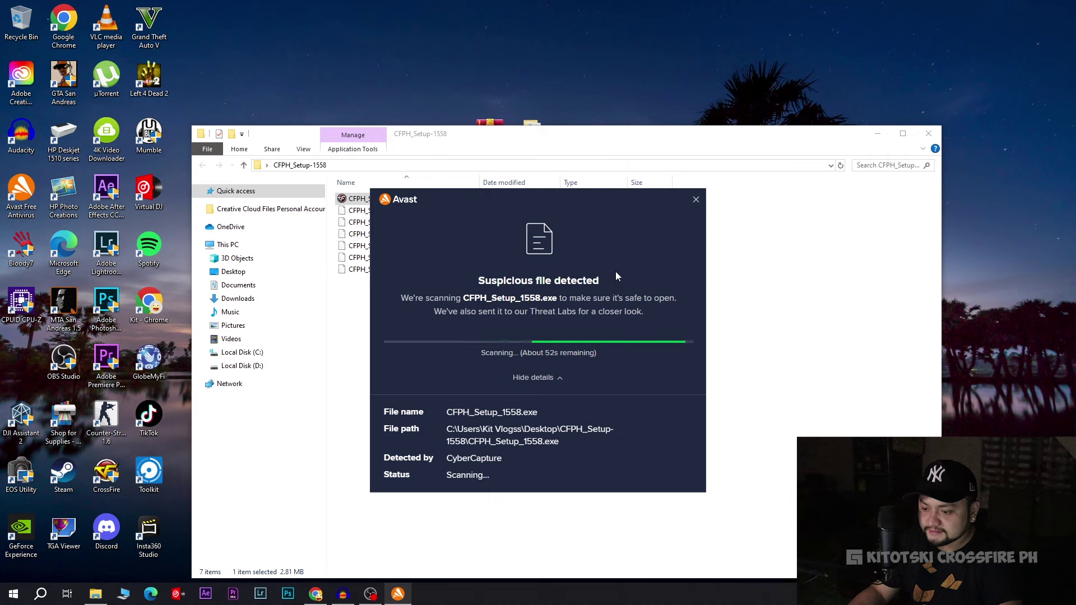
{"action": "left_click", "coordinate": [695, 200]}
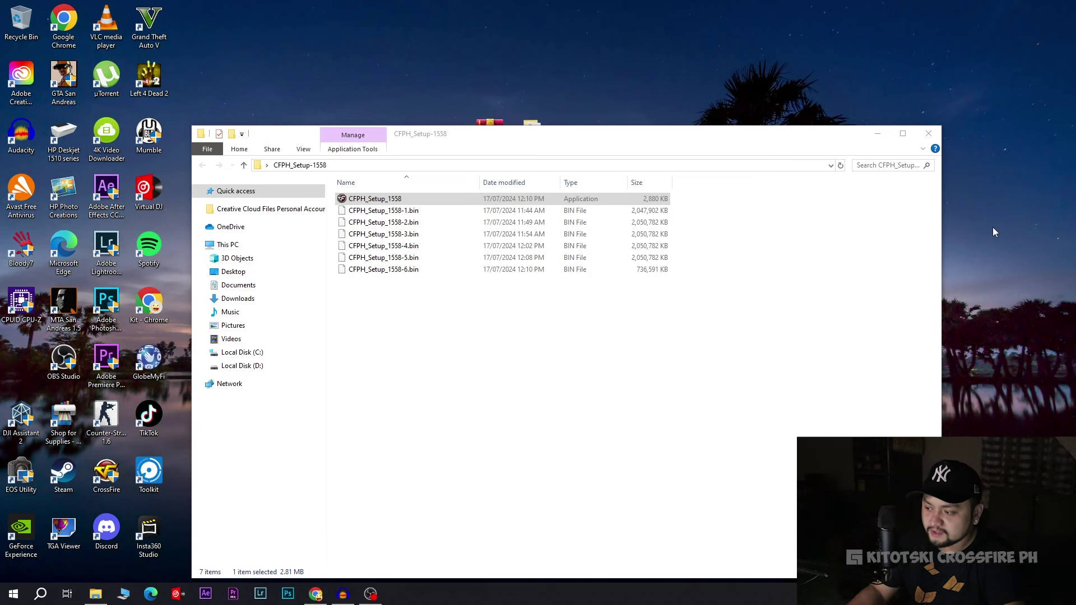
{"action": "right_click", "coordinate": [993, 227]}
{"action": "right_click", "coordinate": [1013, 258]}
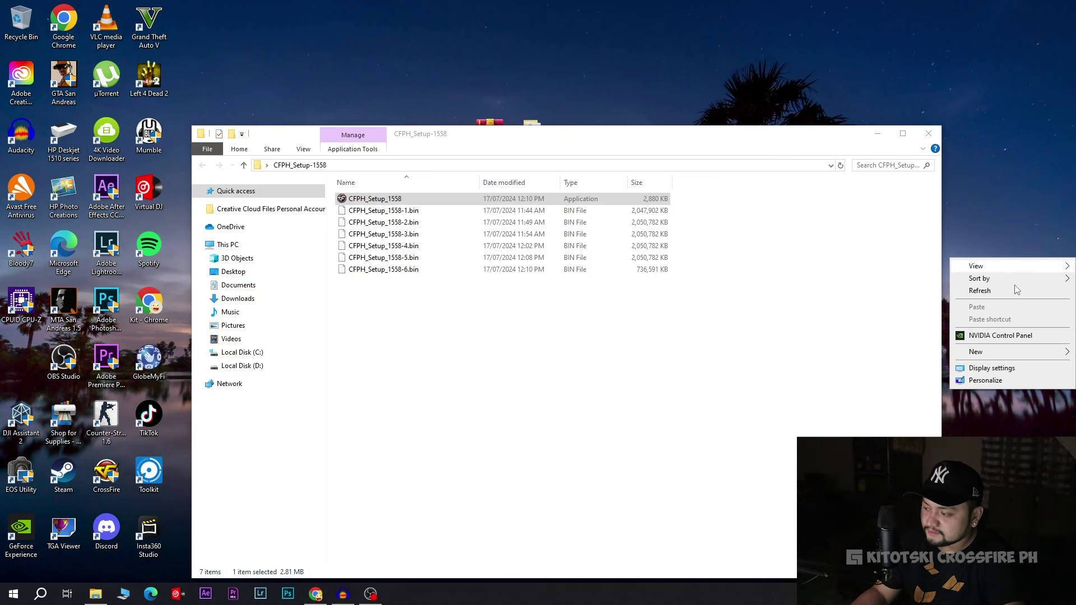
{"action": "right_click", "coordinate": [987, 279]}
{"action": "right_click", "coordinate": [987, 299]}
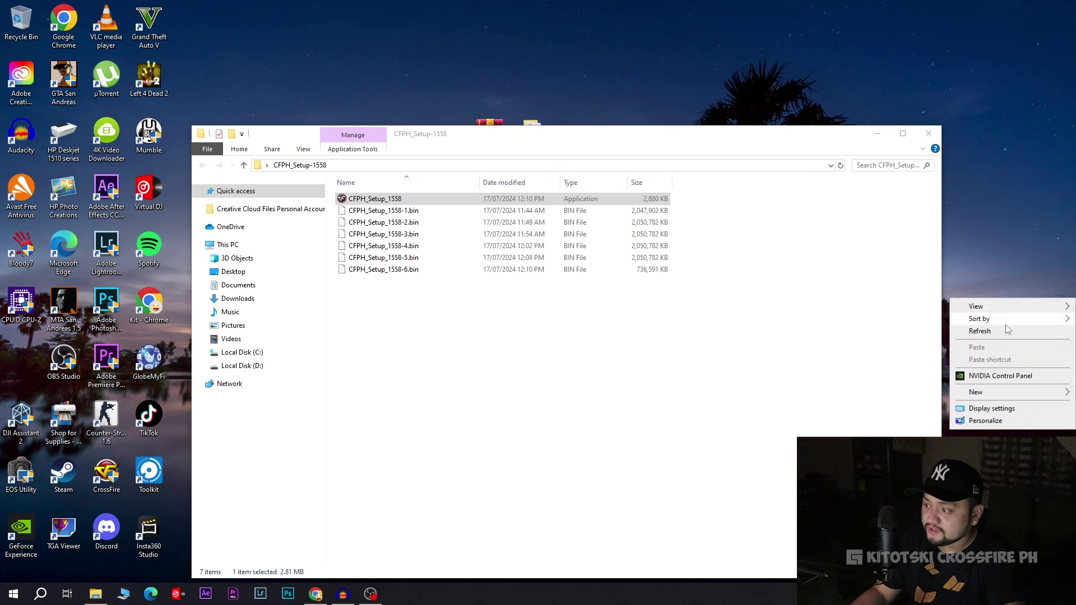
{"action": "right_click", "coordinate": [996, 314]}
{"action": "left_click", "coordinate": [997, 345]}
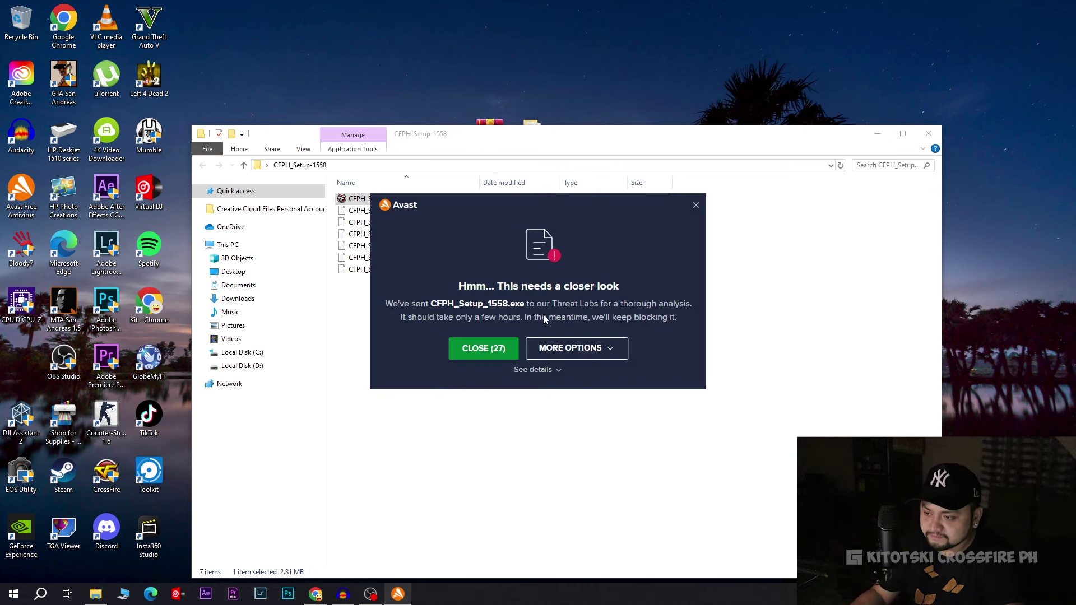
Step: Have Avast open CFPH_Setup_1558.exe anyway, and exit the Crossfire PH setup at the destination location page
{"action": "left_click", "coordinate": [616, 358]}
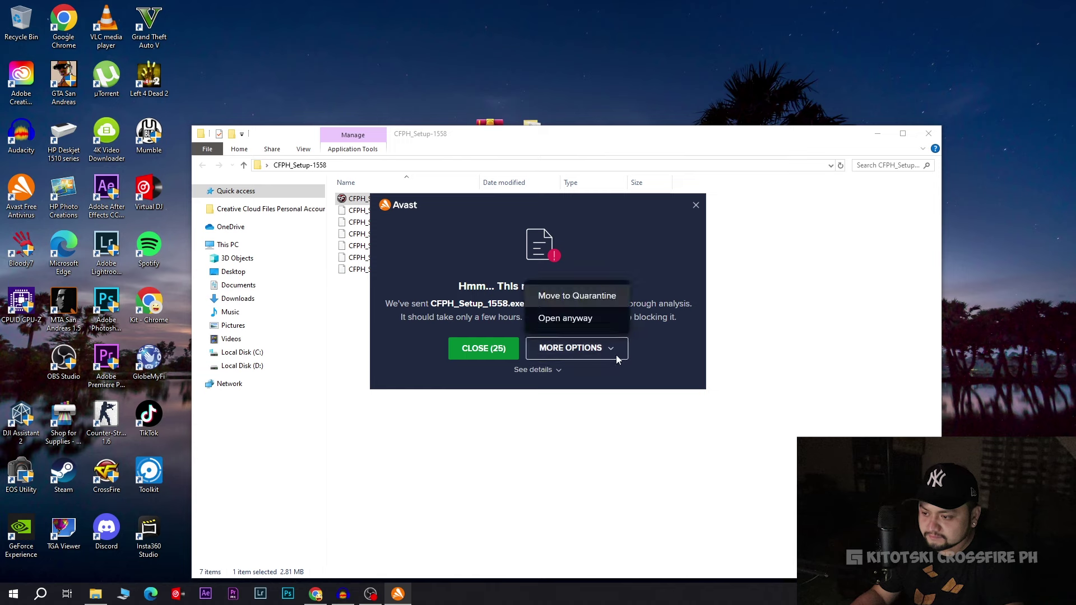
{"action": "left_click", "coordinate": [682, 358]}
{"action": "left_click", "coordinate": [607, 349]}
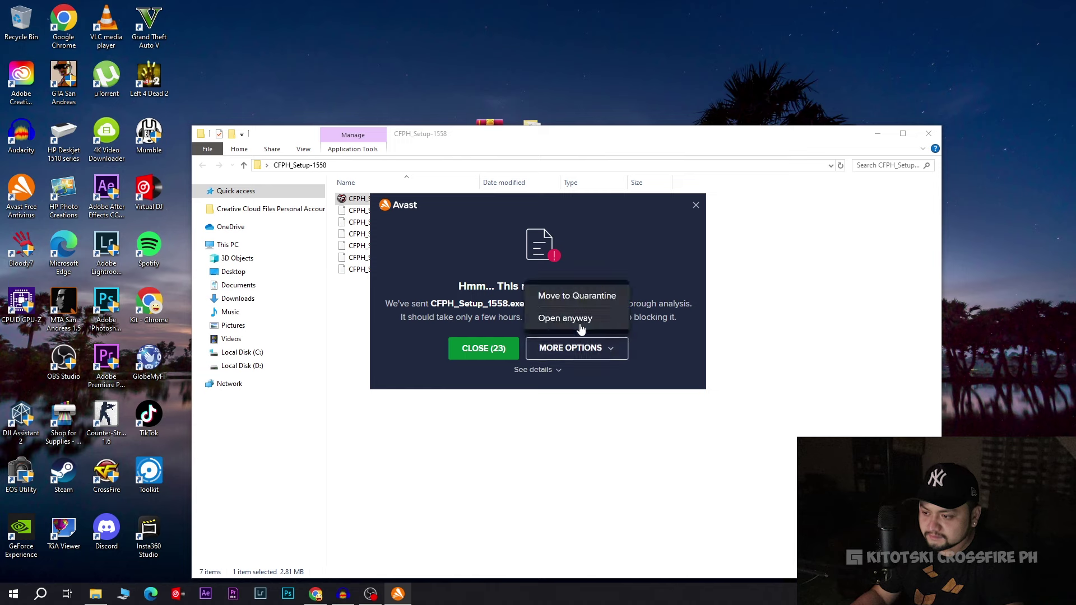
{"action": "left_click", "coordinate": [565, 317]}
{"action": "left_click", "coordinate": [593, 362]}
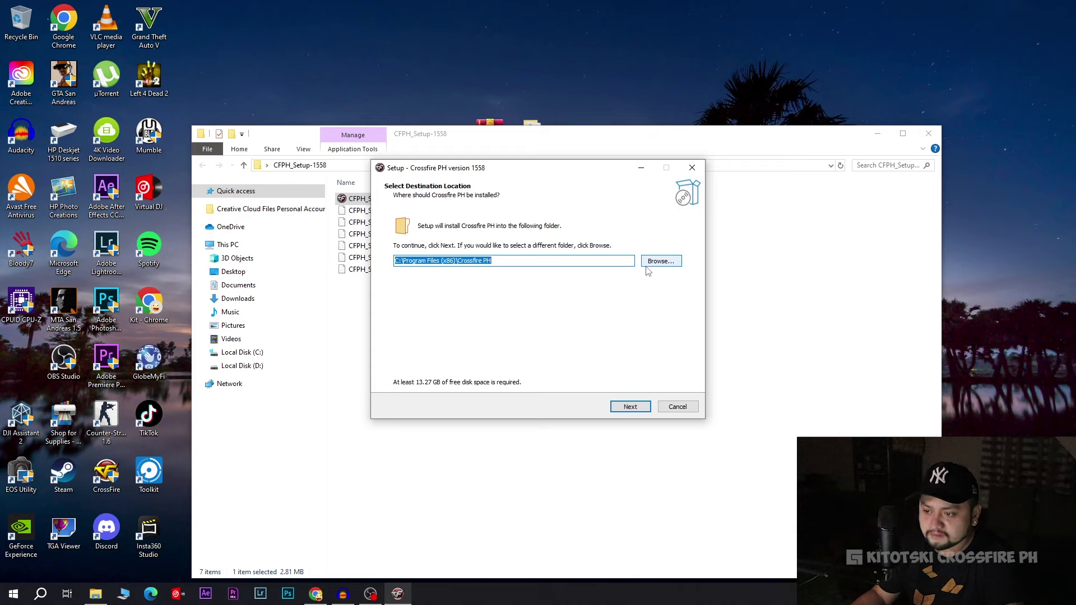
{"action": "left_click", "coordinate": [685, 408]}
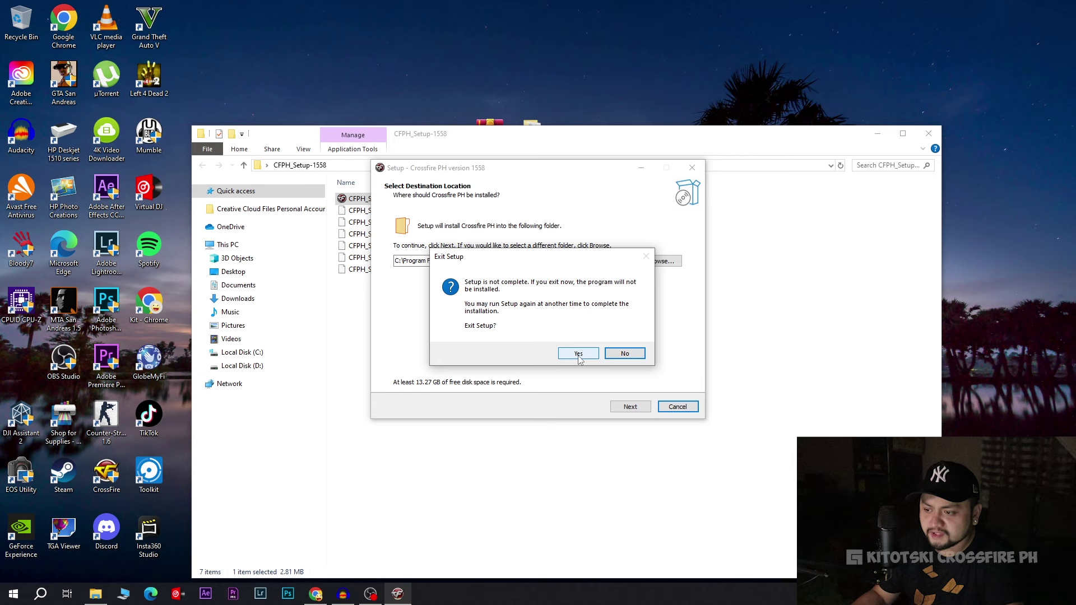
{"action": "left_click", "coordinate": [578, 354]}
{"action": "right_click", "coordinate": [485, 351]}
{"action": "left_click", "coordinate": [515, 396]}
{"action": "right_click", "coordinate": [486, 370]}
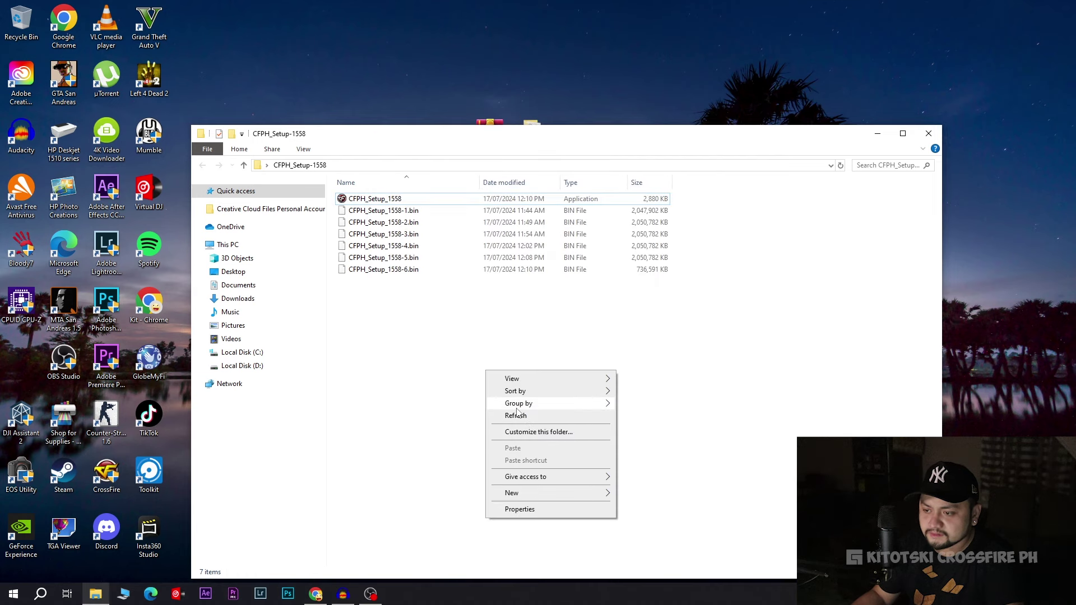
{"action": "left_click", "coordinate": [516, 415]}
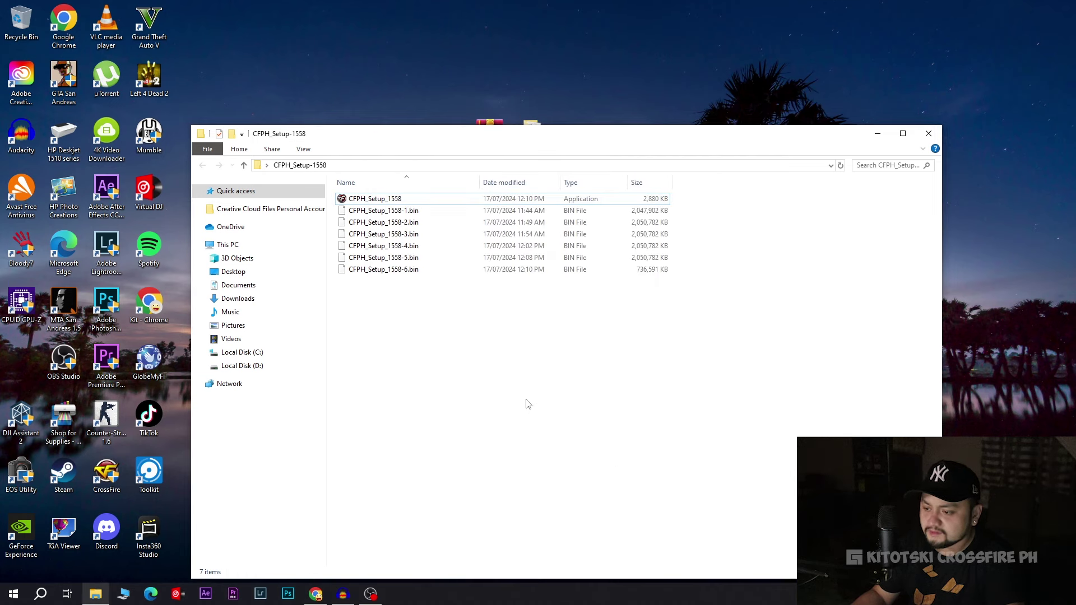
{"action": "right_click", "coordinate": [687, 22]}
{"action": "left_click", "coordinate": [718, 56]}
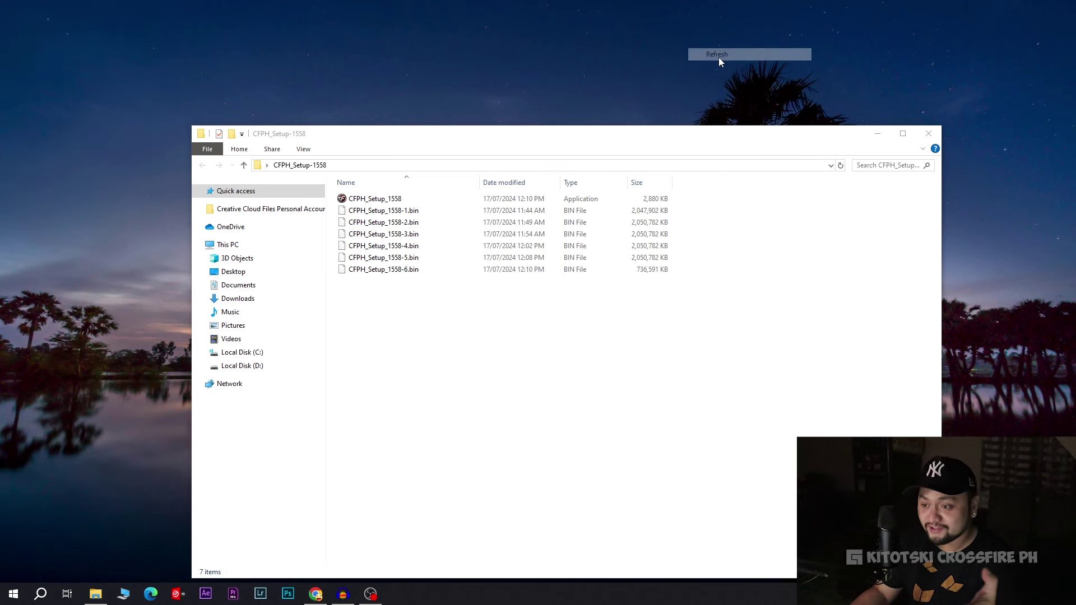
{"action": "right_click", "coordinate": [671, 21]}
{"action": "left_click", "coordinate": [698, 54]}
{"action": "right_click", "coordinate": [658, 31]}
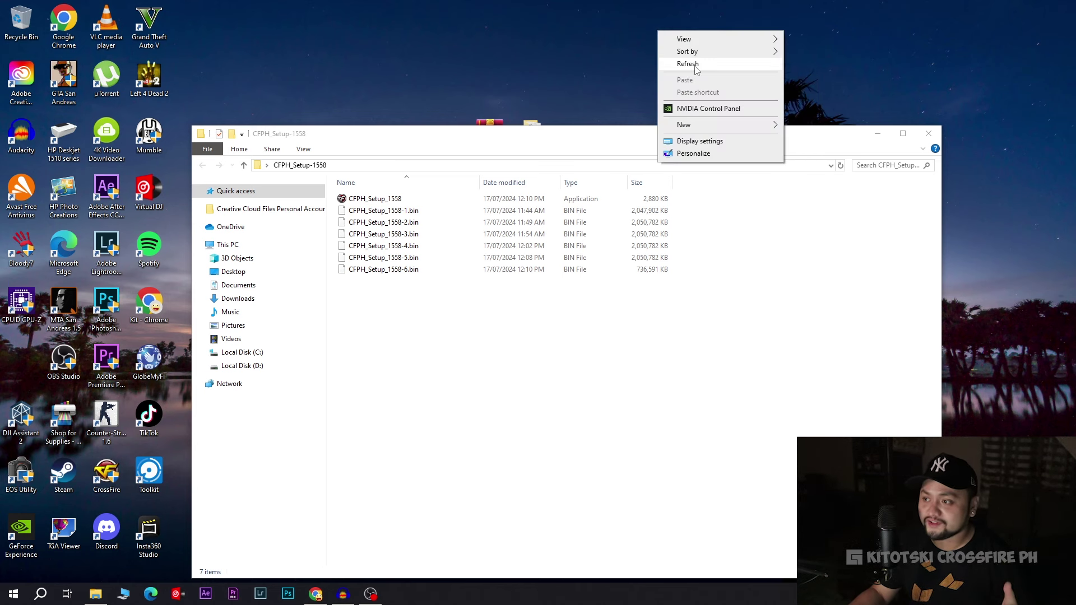
{"action": "left_click", "coordinate": [695, 65]}
{"action": "right_click", "coordinate": [593, 8]}
{"action": "left_click", "coordinate": [636, 41]}
{"action": "right_click", "coordinate": [633, 42]}
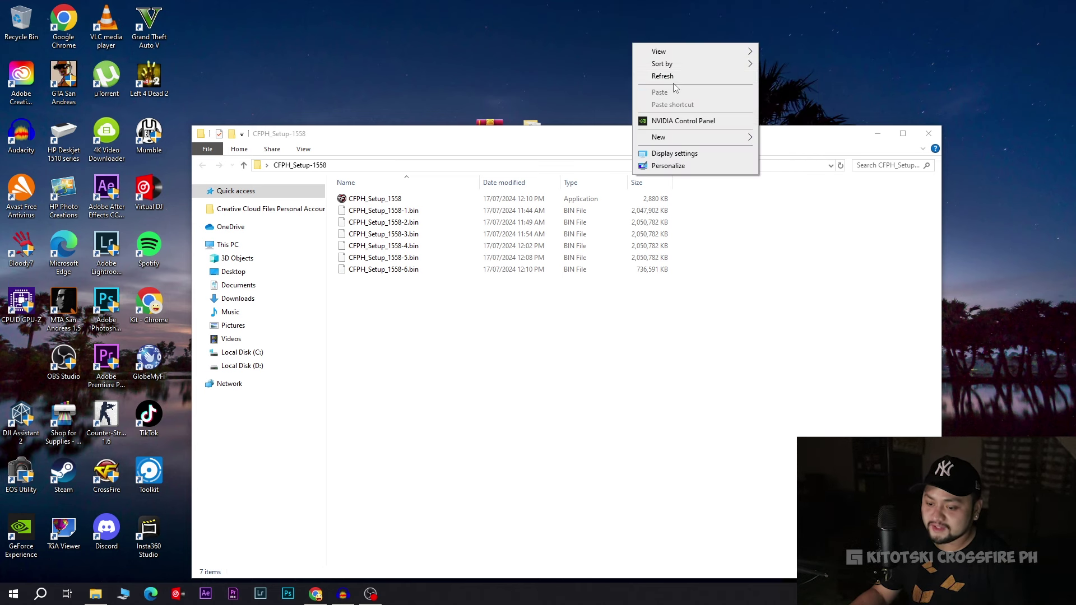
{"action": "left_click", "coordinate": [666, 76]}
{"action": "right_click", "coordinate": [660, 29]}
{"action": "left_click", "coordinate": [691, 63]}
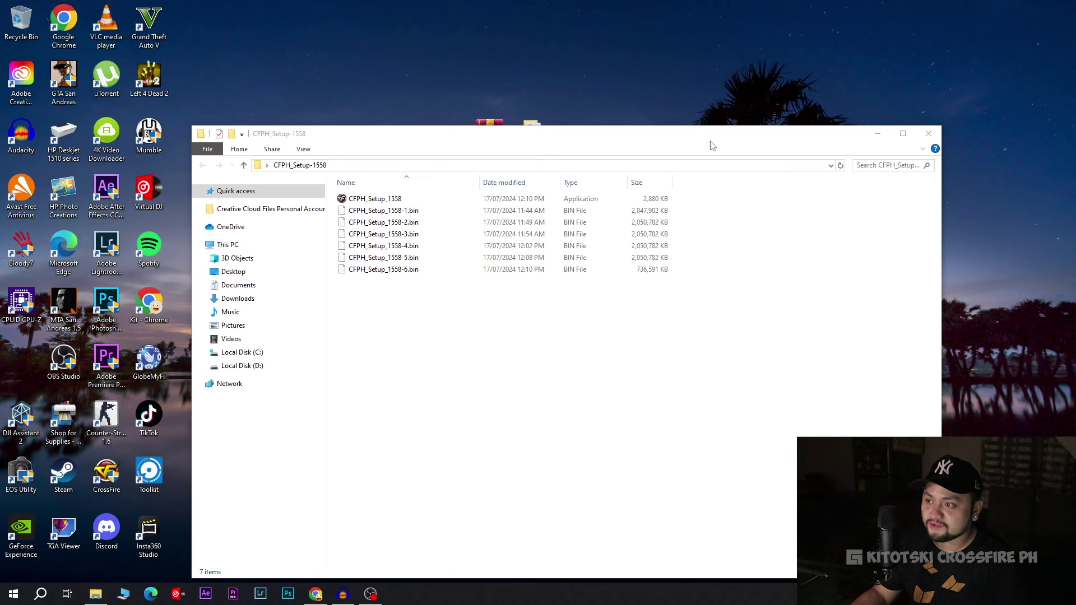
Step: Run the CFPH_Setup_1558 application and accept C:\Program Files (x86)\Crossfire PH as the destination folder
{"action": "double_click", "coordinate": [481, 199]}
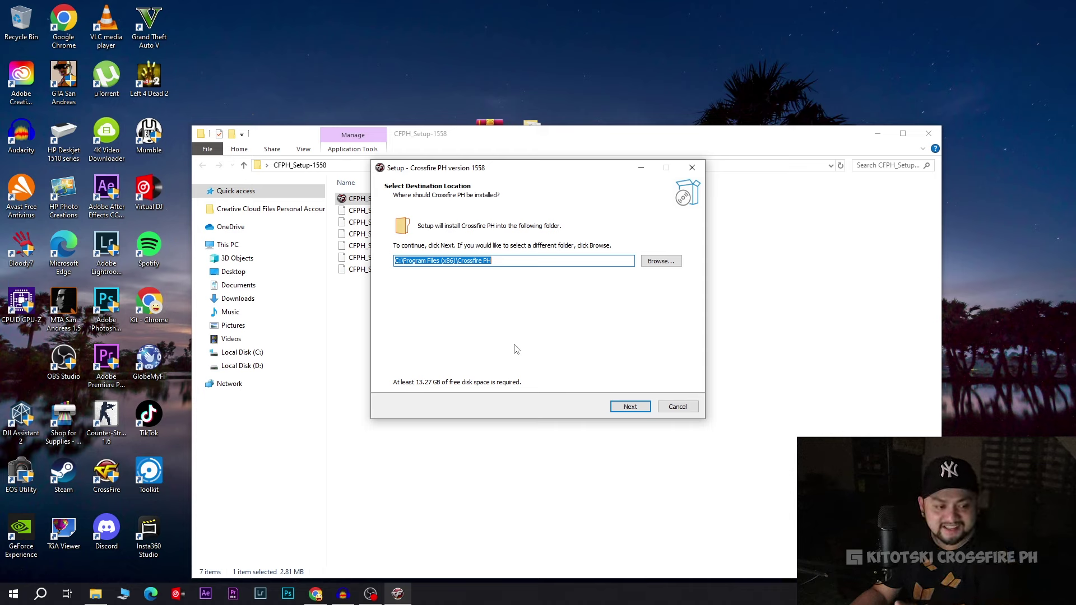
{"action": "left_click", "coordinate": [399, 261]}
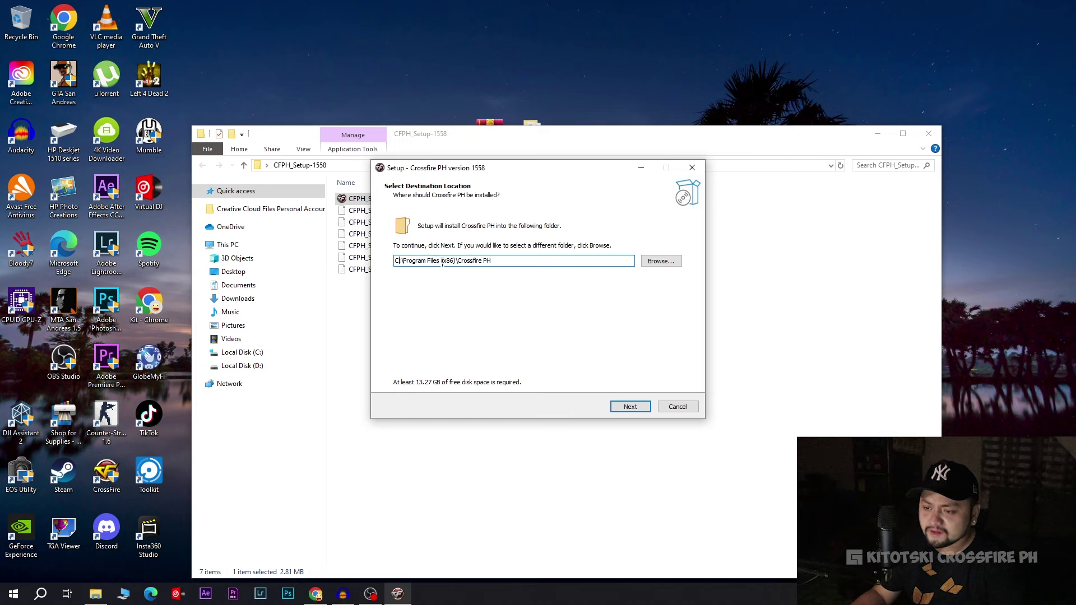
{"action": "left_click", "coordinate": [663, 264]}
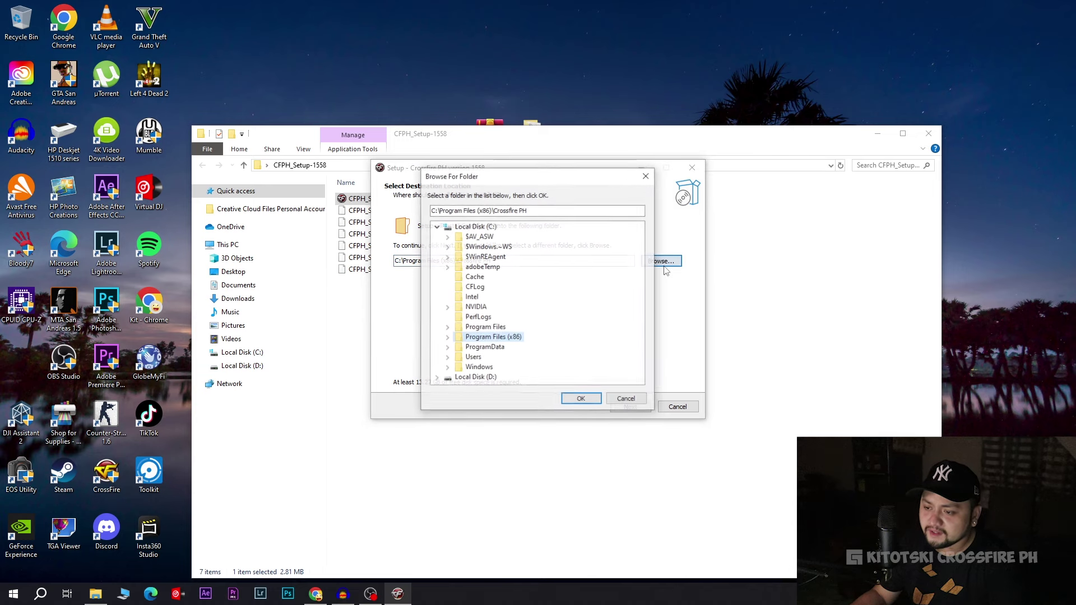
{"action": "left_click", "coordinate": [582, 400]}
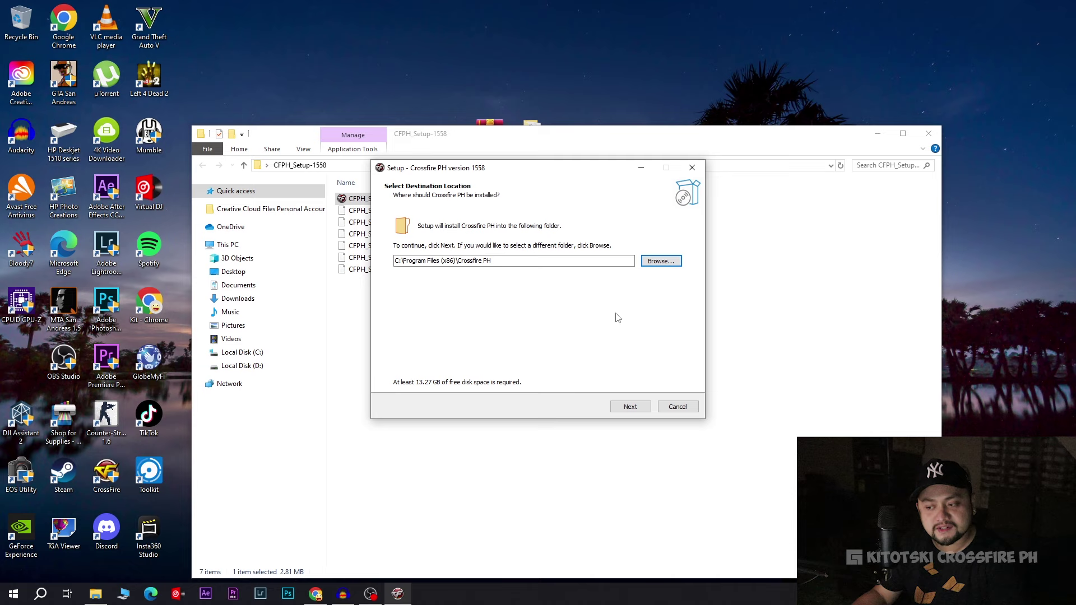
{"action": "left_click", "coordinate": [632, 407]}
Step: Choose to create a desktop shortcut and install Crossfire PH
{"action": "left_click", "coordinate": [399, 256]}
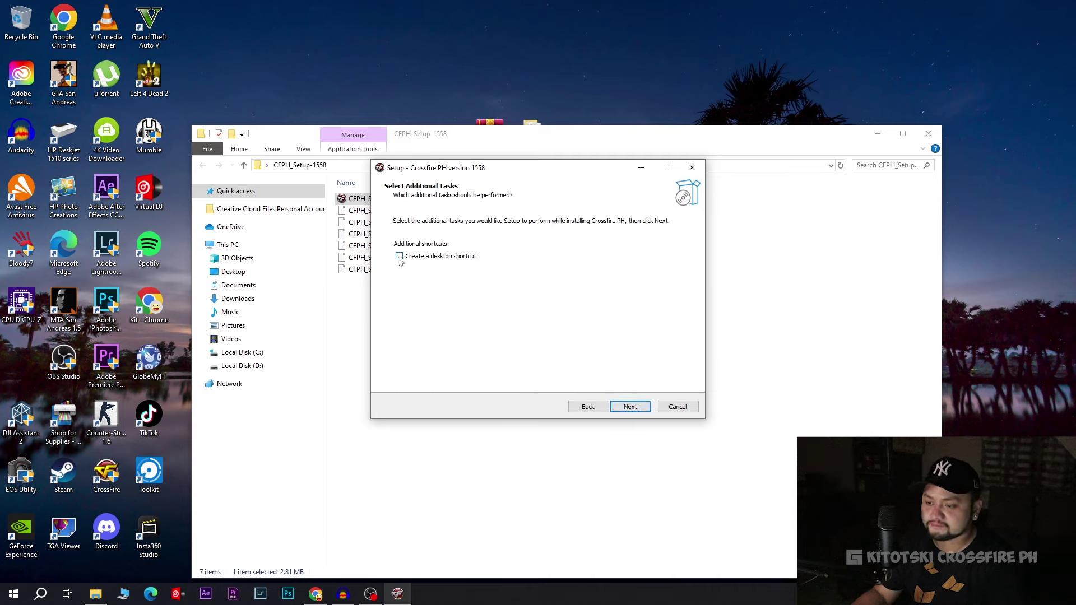
{"action": "left_click", "coordinate": [626, 409]}
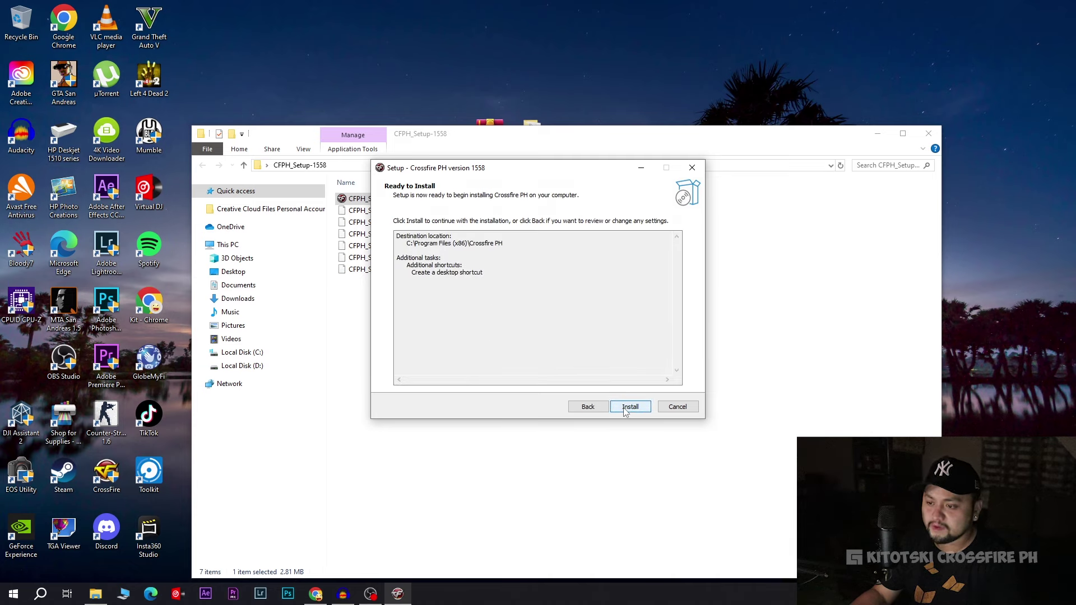
{"action": "left_click", "coordinate": [626, 409]}
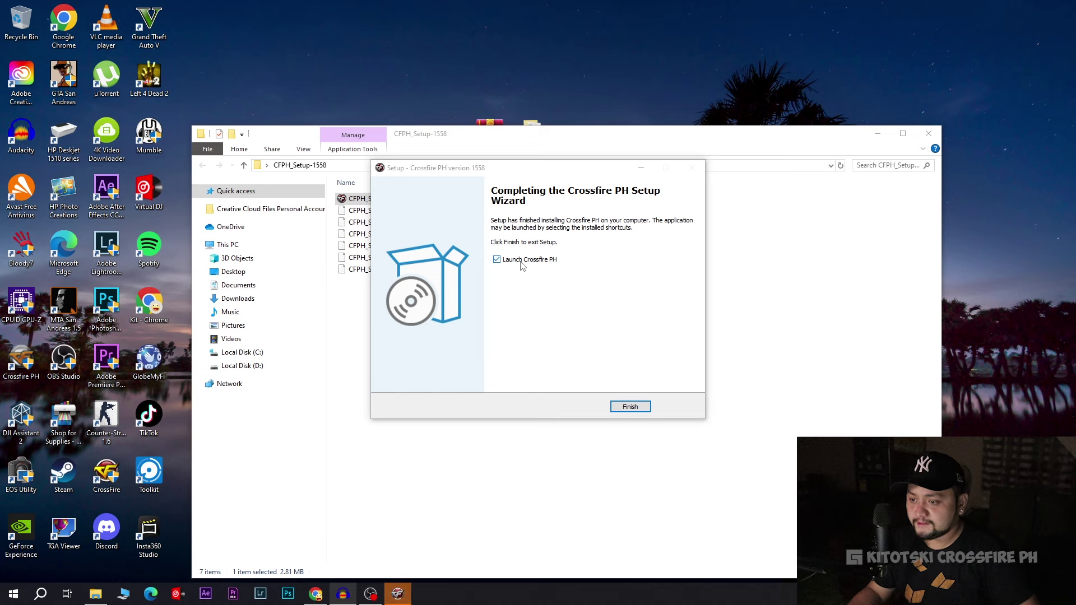
Step: Finish the setup wizard with Launch Crossfire PH enabled, minimize the setup folder, and dismiss the setup's error message
{"action": "left_click", "coordinate": [627, 409]}
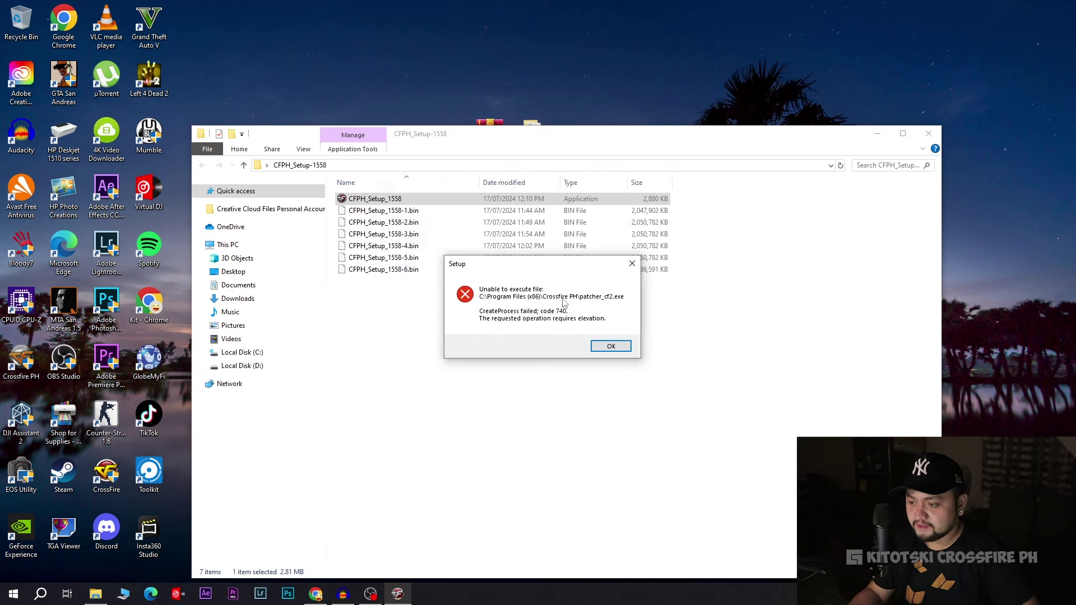
{"action": "left_click", "coordinate": [875, 140]}
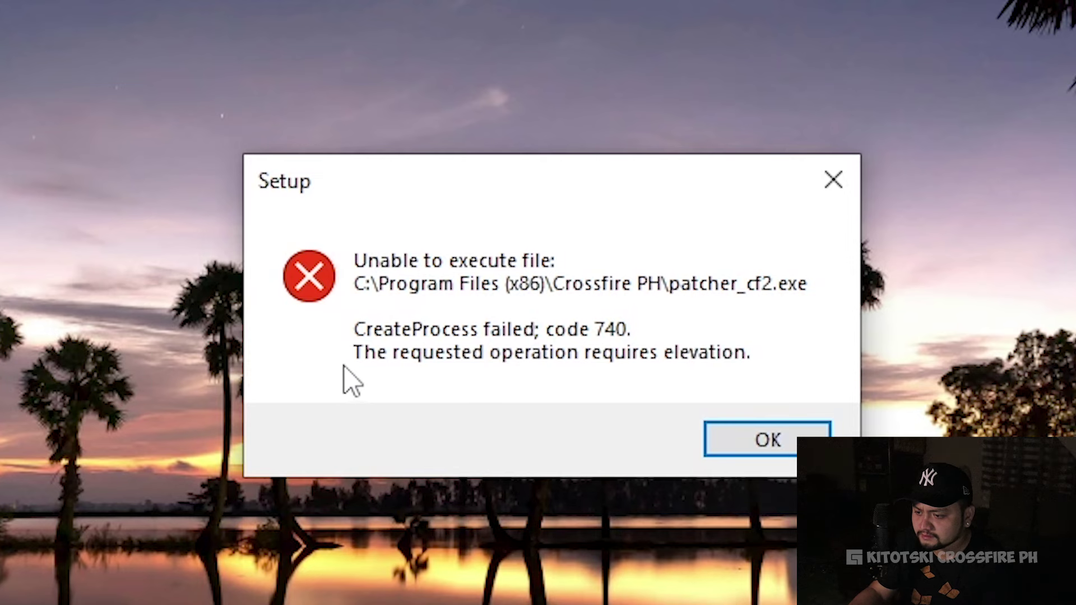
{"action": "left_click", "coordinate": [765, 455]}
Step: Review the compatibility settings of the Crossfire PH desktop shortcut, including running it as an administrator, and accept them
{"action": "right_click", "coordinate": [21, 364]}
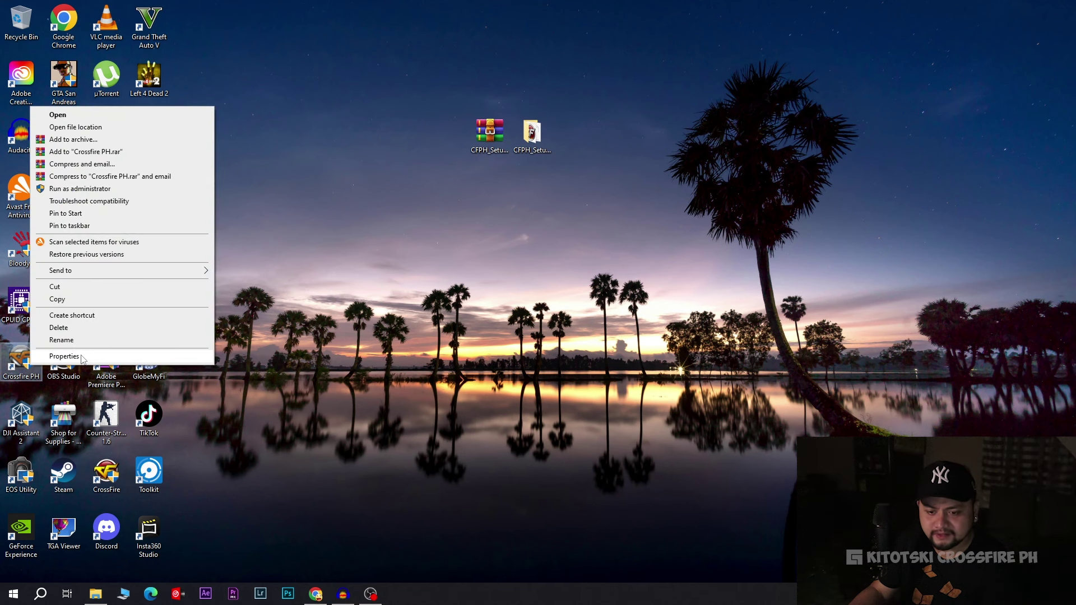
{"action": "left_click", "coordinate": [33, 354]}
{"action": "left_click", "coordinate": [196, 310]}
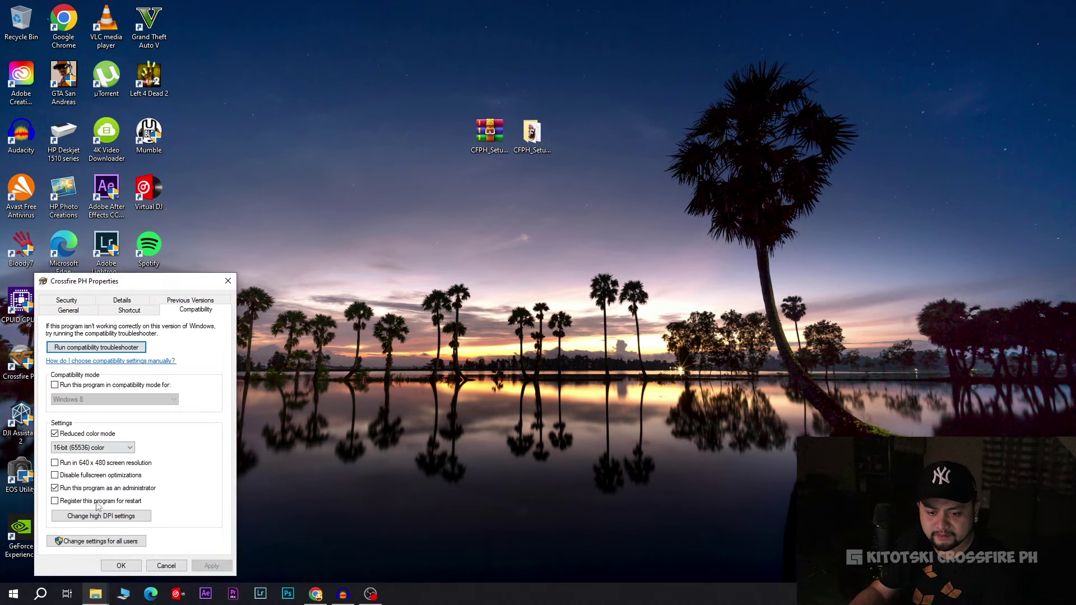
{"action": "left_click", "coordinate": [121, 565]}
Step: Launch Crossfire PH from its desktop shortcut and exit the game at the login screen
{"action": "double_click", "coordinate": [22, 362]}
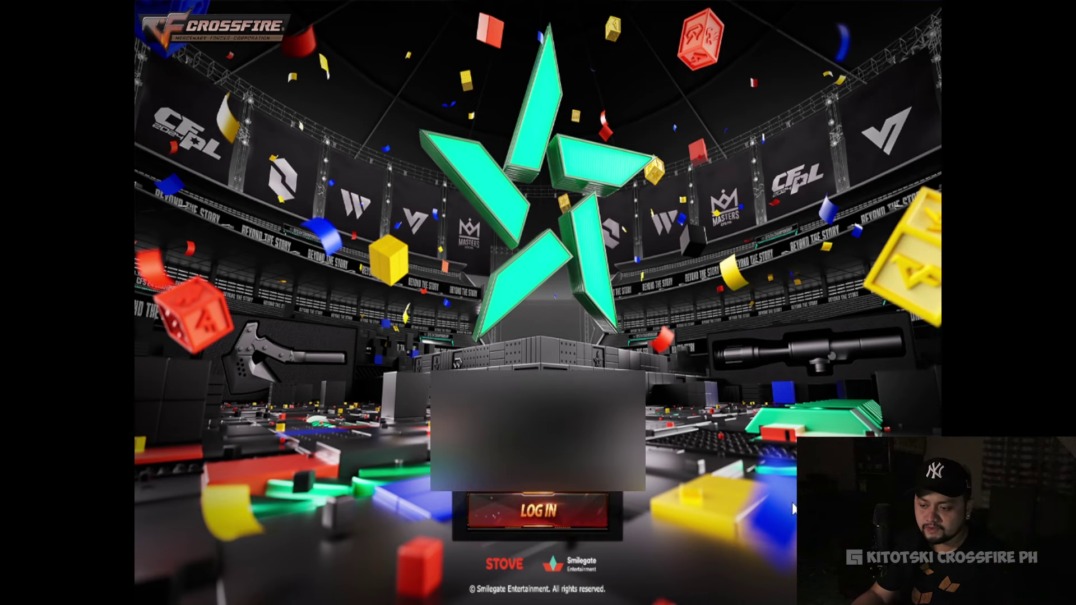
{"action": "key", "text": "Escape"}
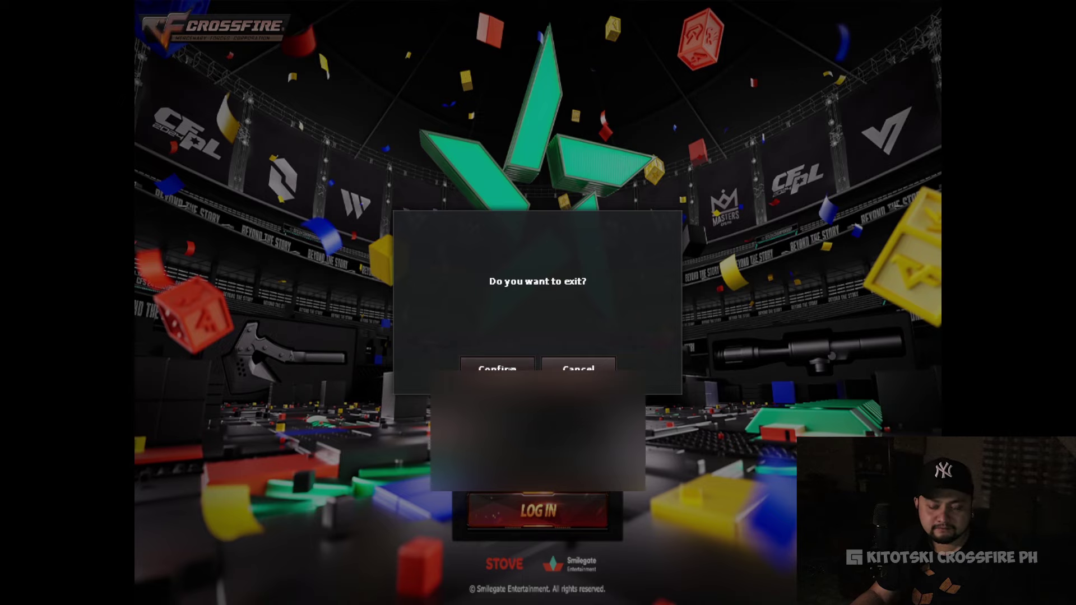
{"action": "key", "text": "Return"}
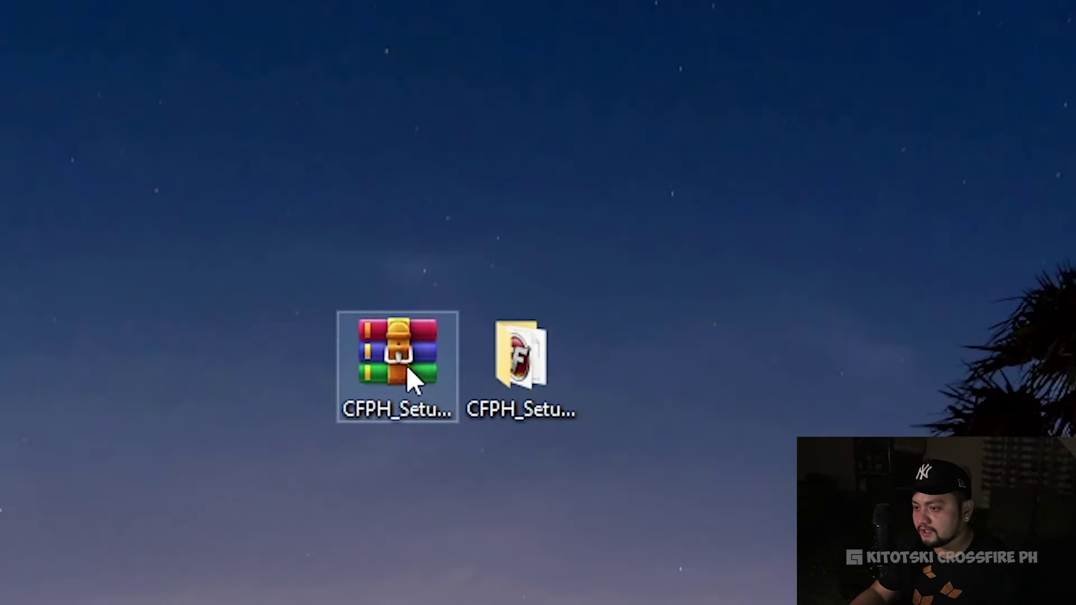
Step: Point out the CFPH_Setup-1558 archive on the desktop, then open the extracted folder beside it to show the setup files
{"action": "left_click", "coordinate": [494, 140]}
{"action": "left_click", "coordinate": [464, 378]}
{"action": "left_click", "coordinate": [412, 360]}
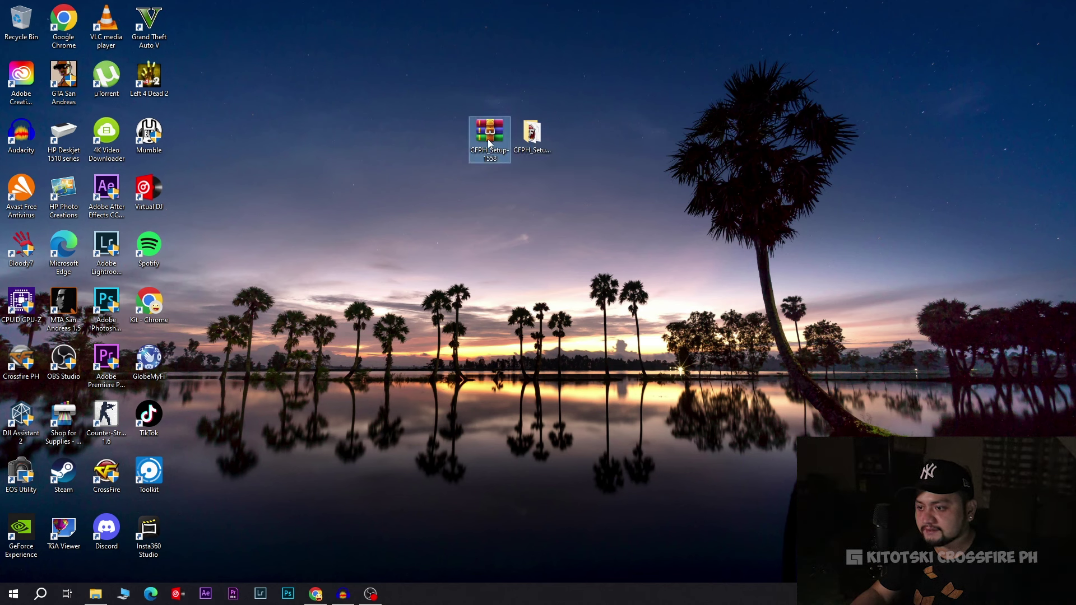
{"action": "left_click", "coordinate": [530, 143]}
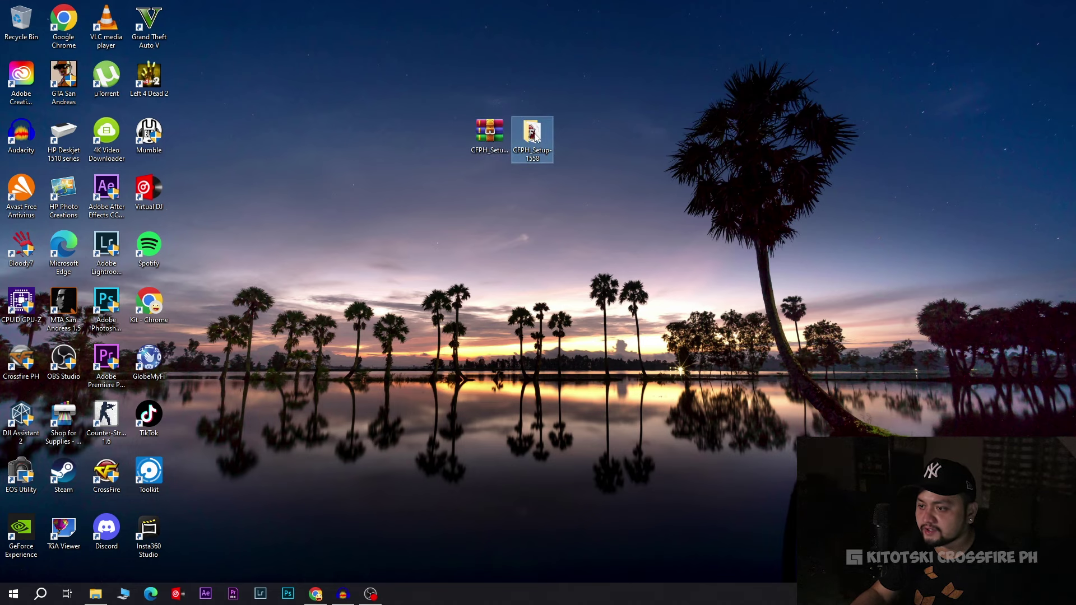
{"action": "double_click", "coordinate": [531, 143]}
{"action": "left_click", "coordinate": [453, 136]}
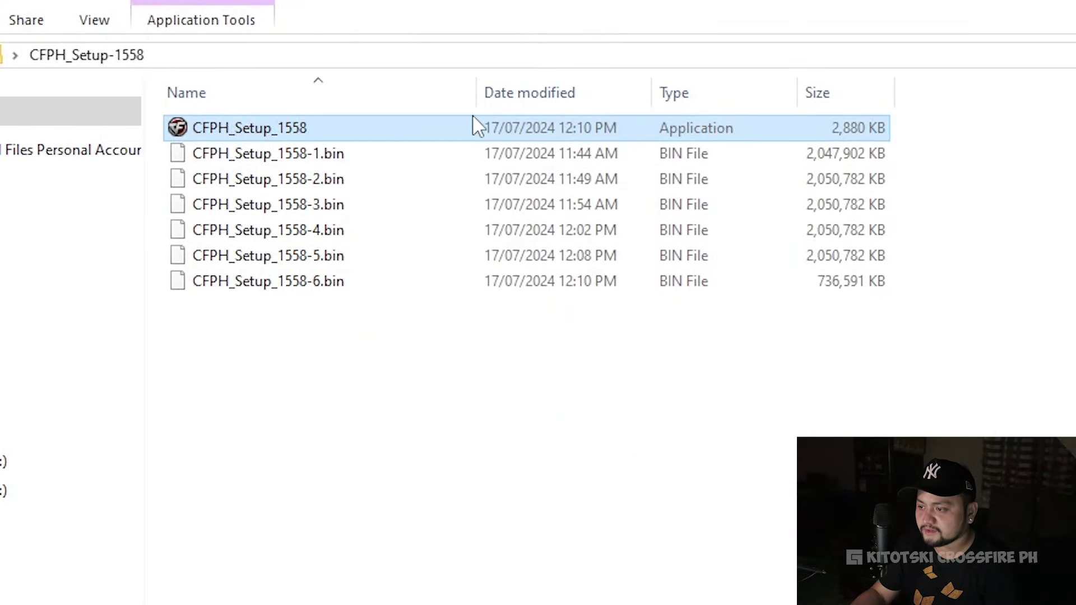